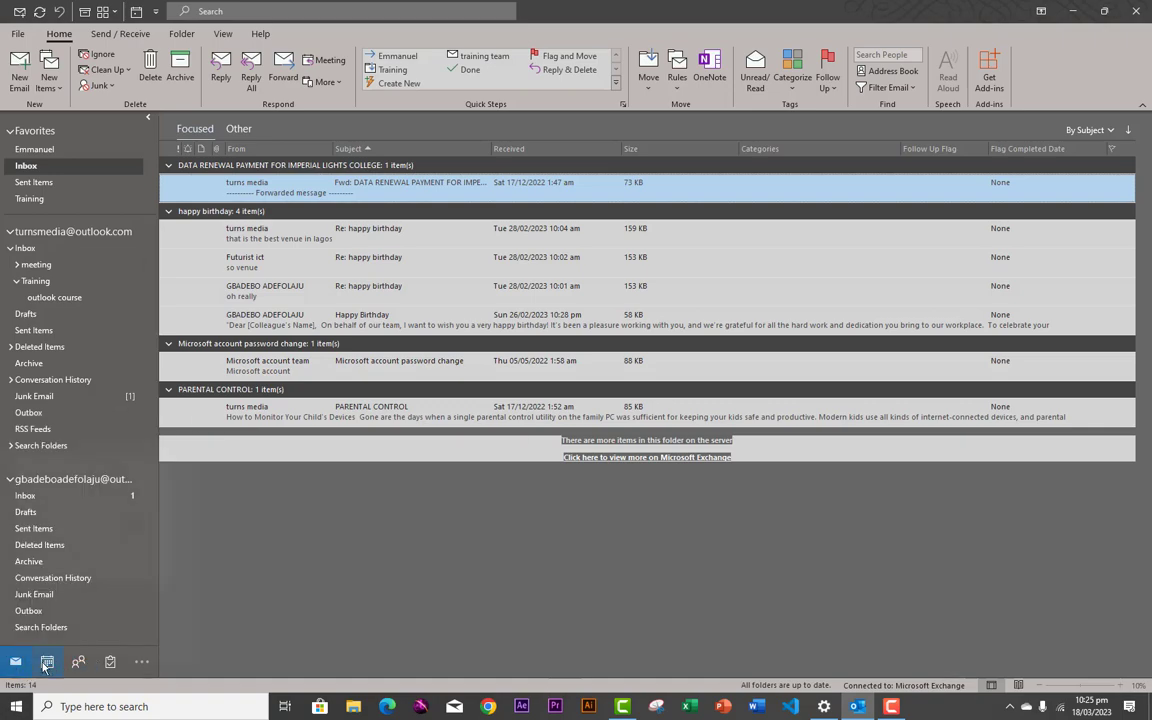
- Open the calendar from the mail inbox and display it in Month view
{"action": "mouse_move", "coordinate": [38, 667]}
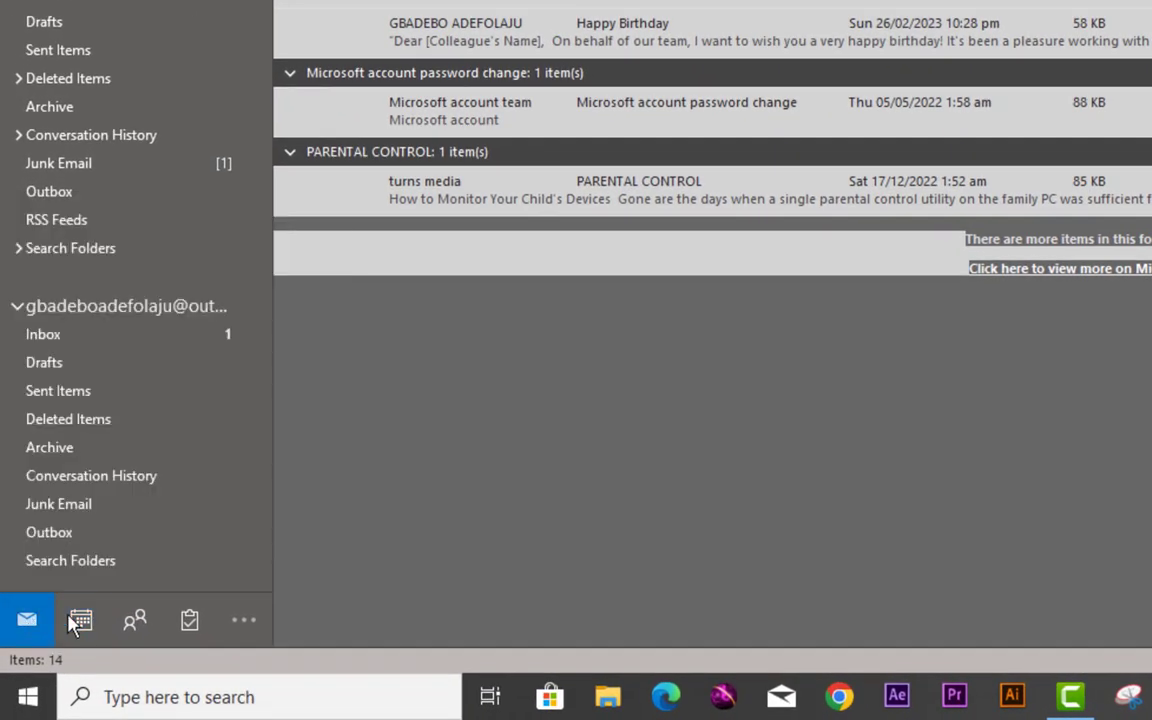
{"action": "mouse_move", "coordinate": [80, 628]}
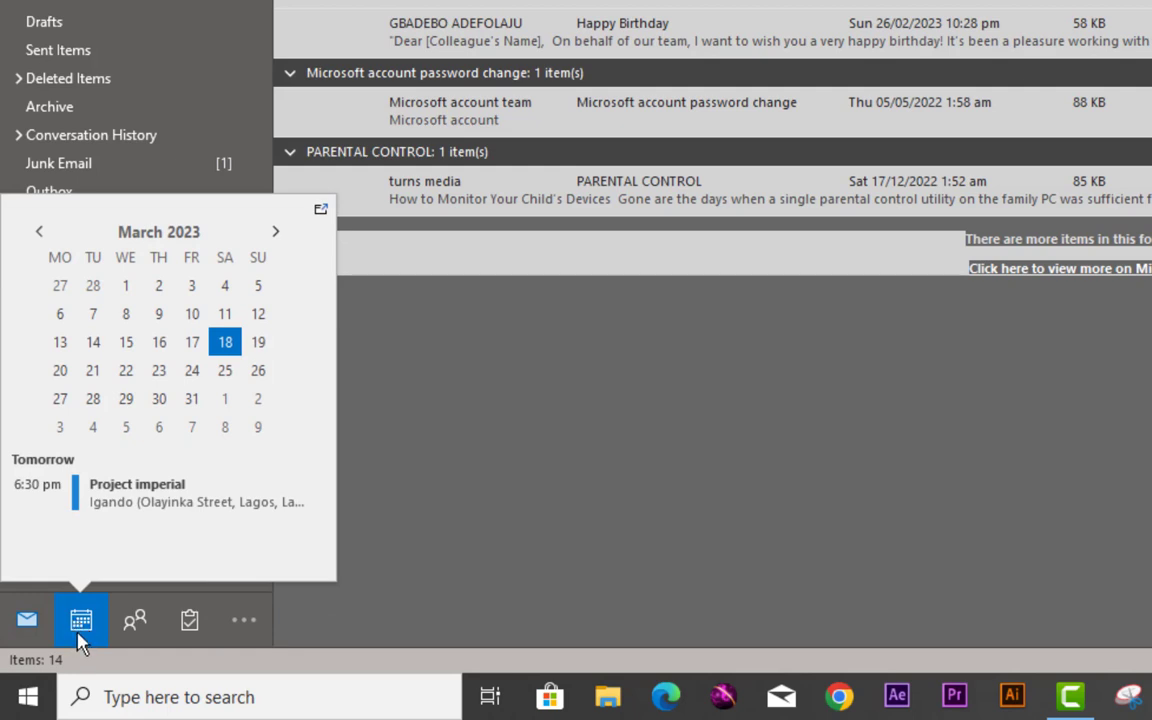
{"action": "left_click", "coordinate": [80, 630]}
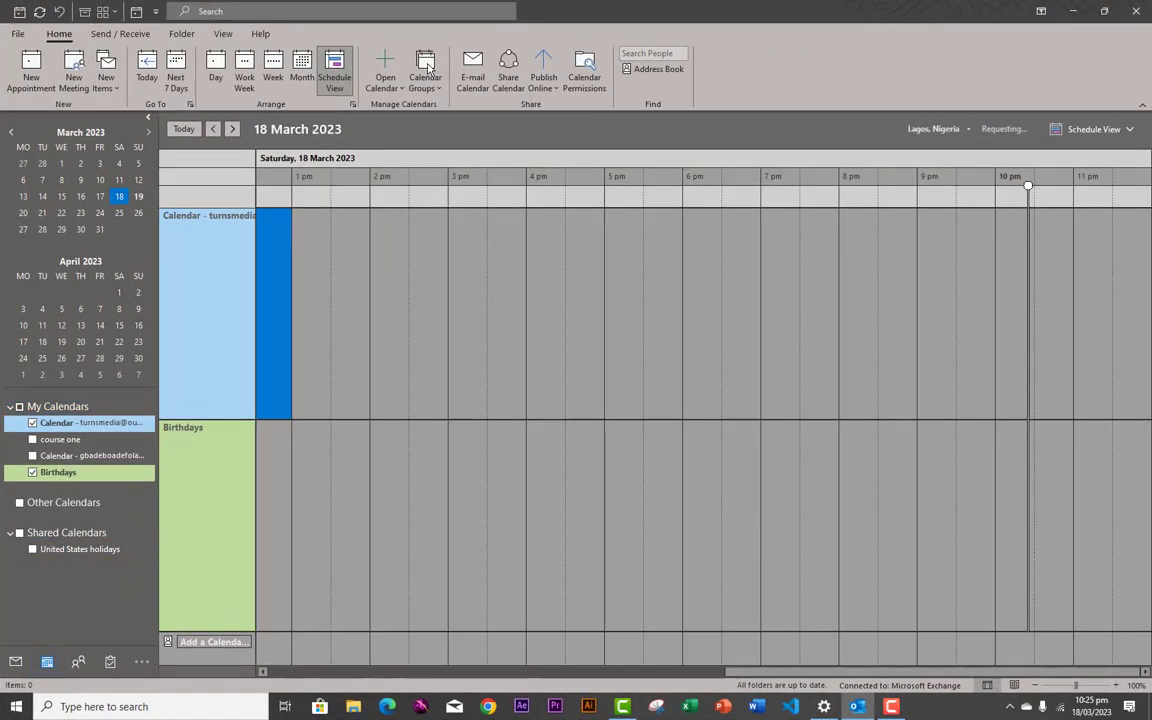
{"action": "left_click", "coordinate": [302, 70]}
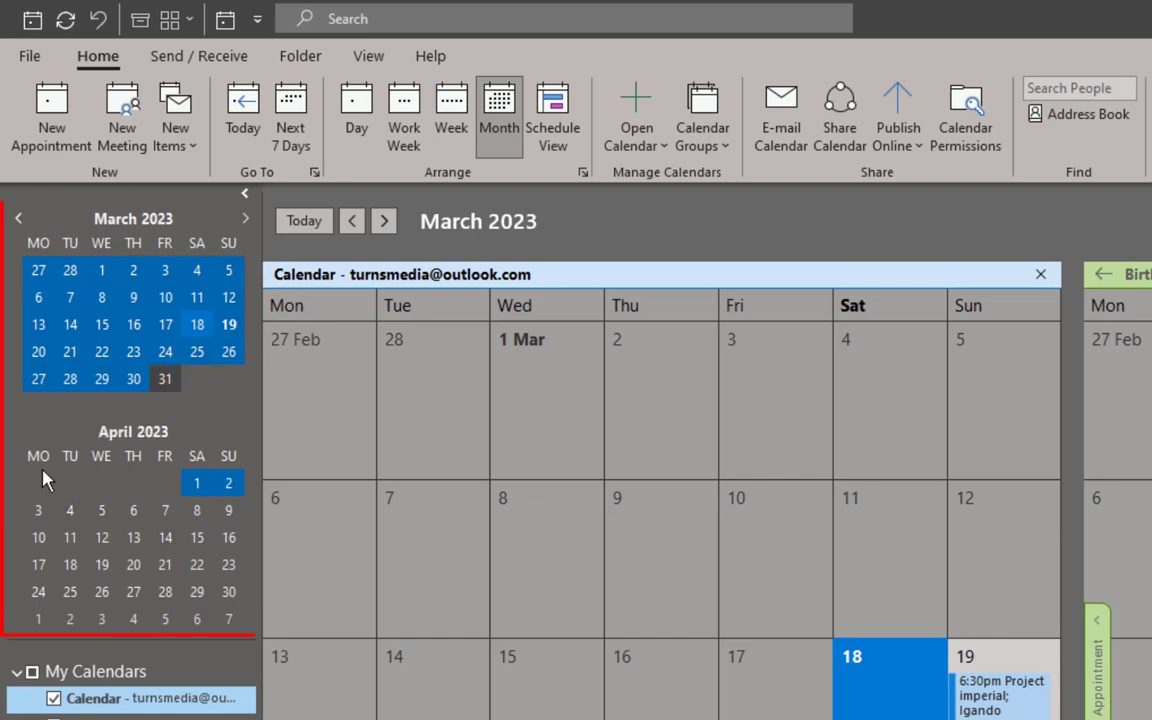
- Show 8 March 2023, close the Birthdays calendar, and extend the displayed range to 7–12 March
{"action": "left_click", "coordinate": [101, 298]}
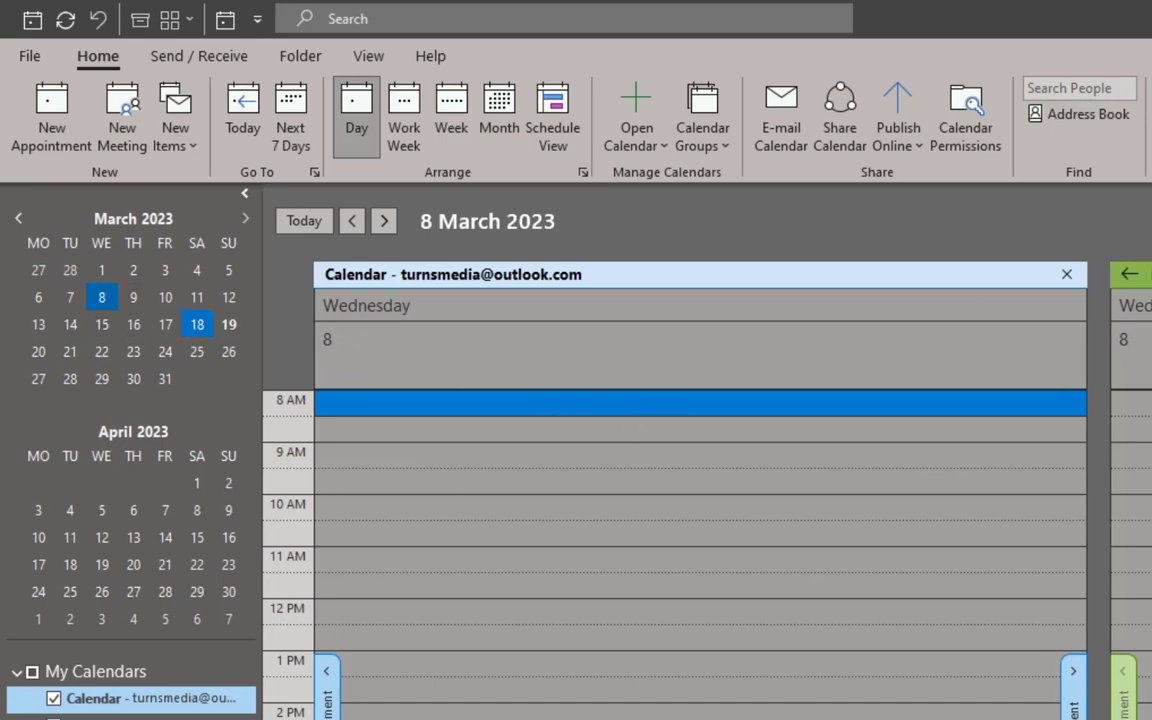
{"action": "left_click", "coordinate": [1151, 274]}
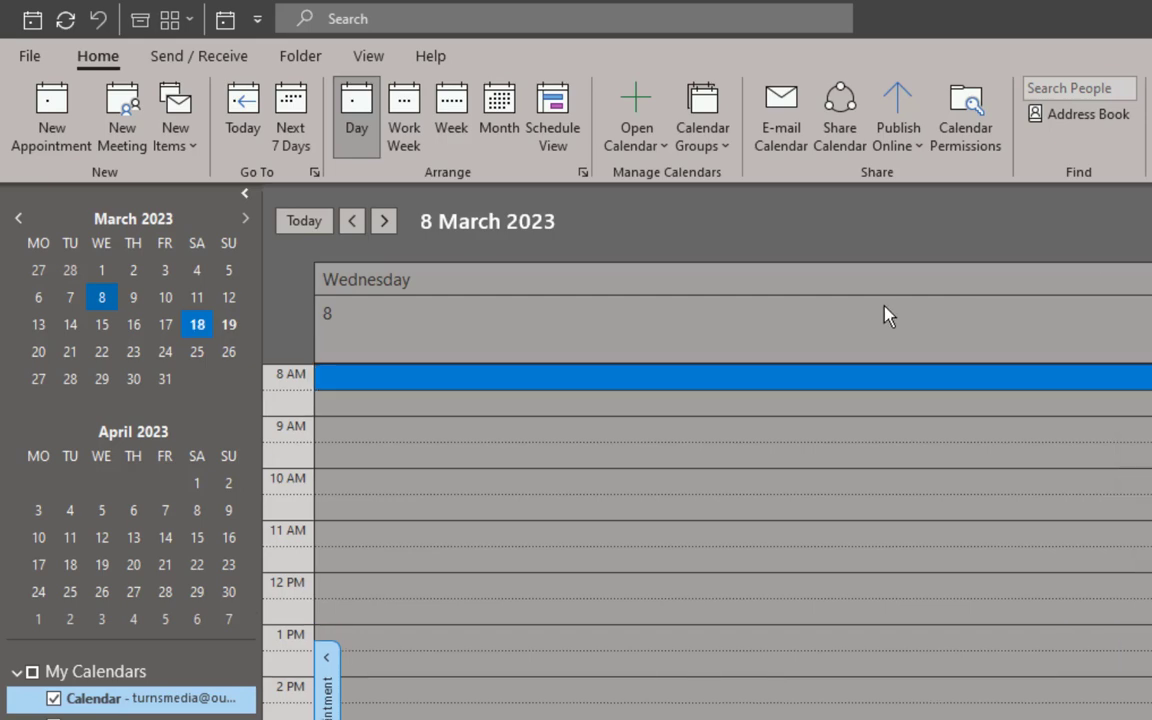
{"action": "left_click", "coordinate": [81, 298]}
{"action": "left_click_drag", "start_coordinate": [90, 305], "coordinate": [235, 300]}
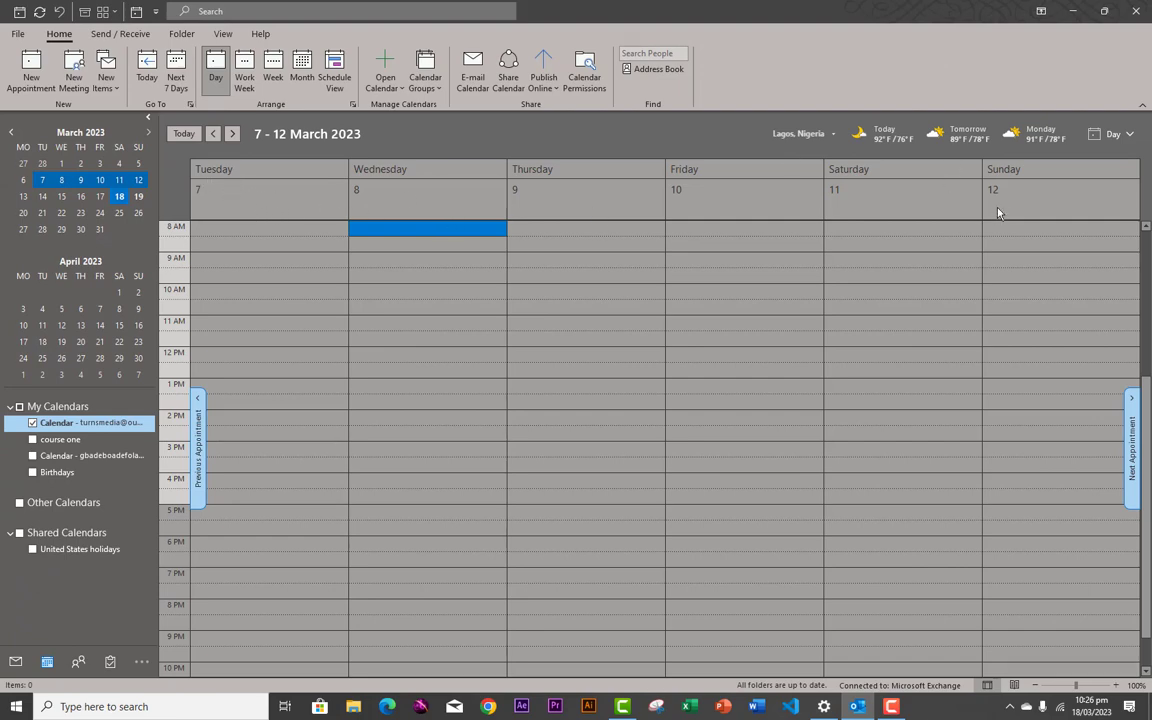
- Return to the current dates and view the calendar by Work Week, Week, Month and Schedule View in turn
{"action": "left_click", "coordinate": [150, 80]}
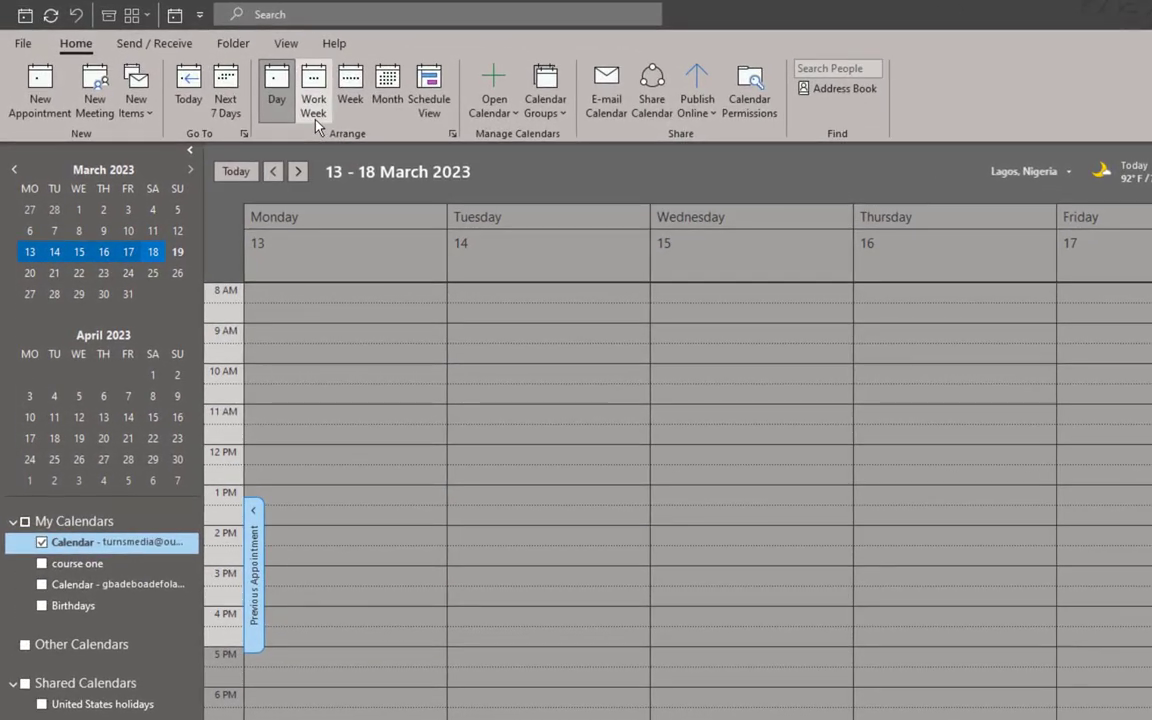
{"action": "left_click", "coordinate": [314, 112]}
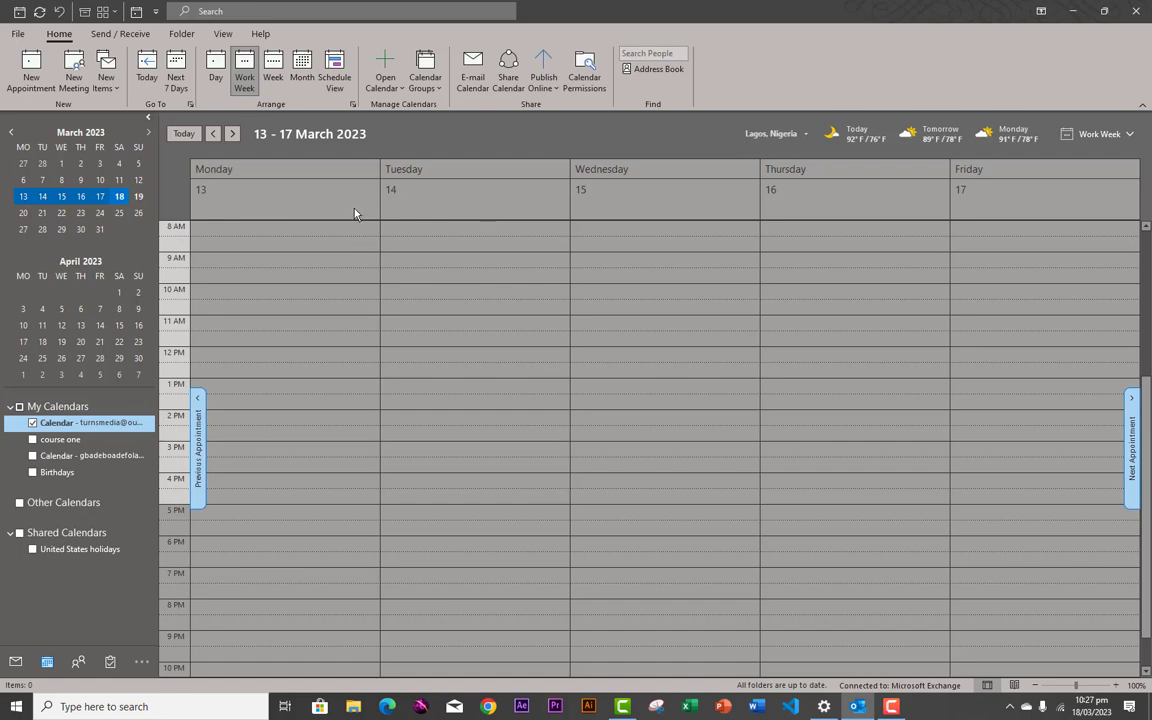
{"action": "left_click", "coordinate": [274, 84]}
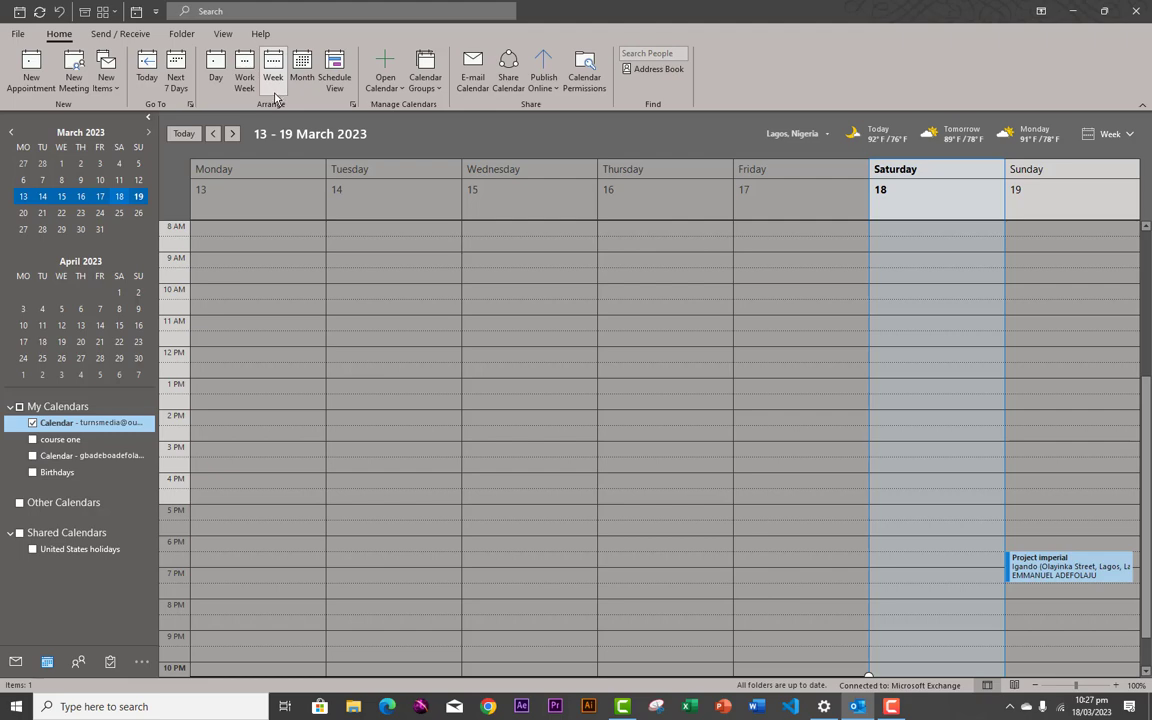
{"action": "left_click", "coordinate": [303, 76]}
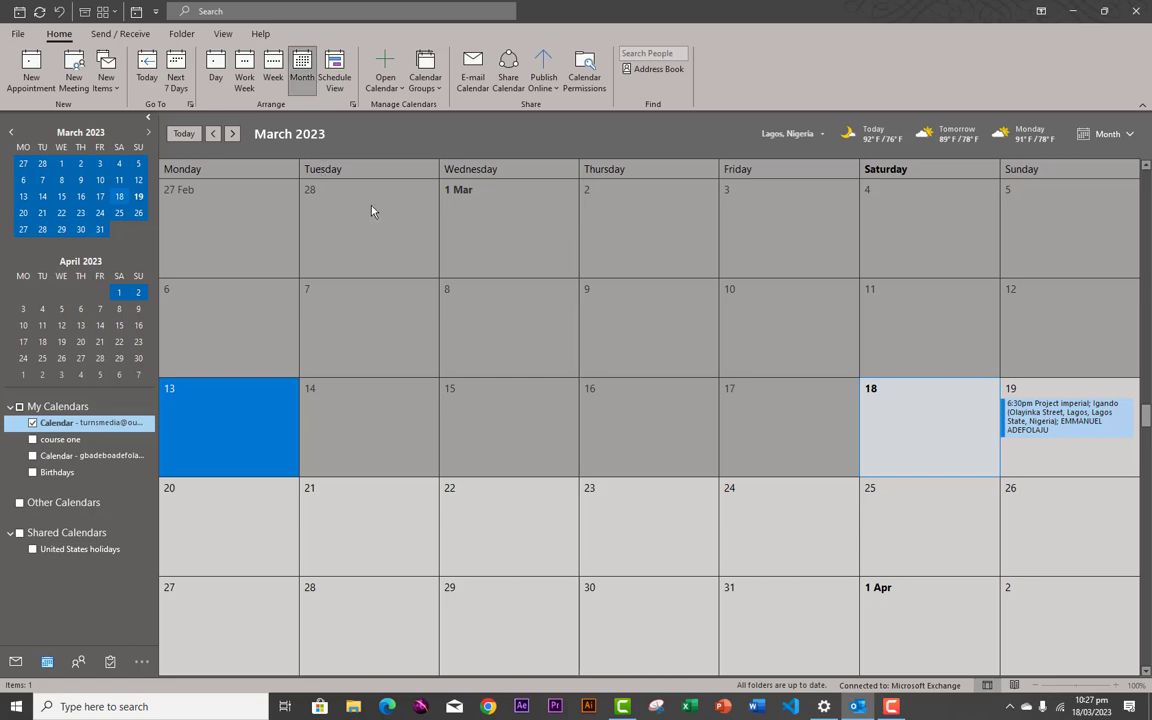
{"action": "left_click", "coordinate": [334, 86]}
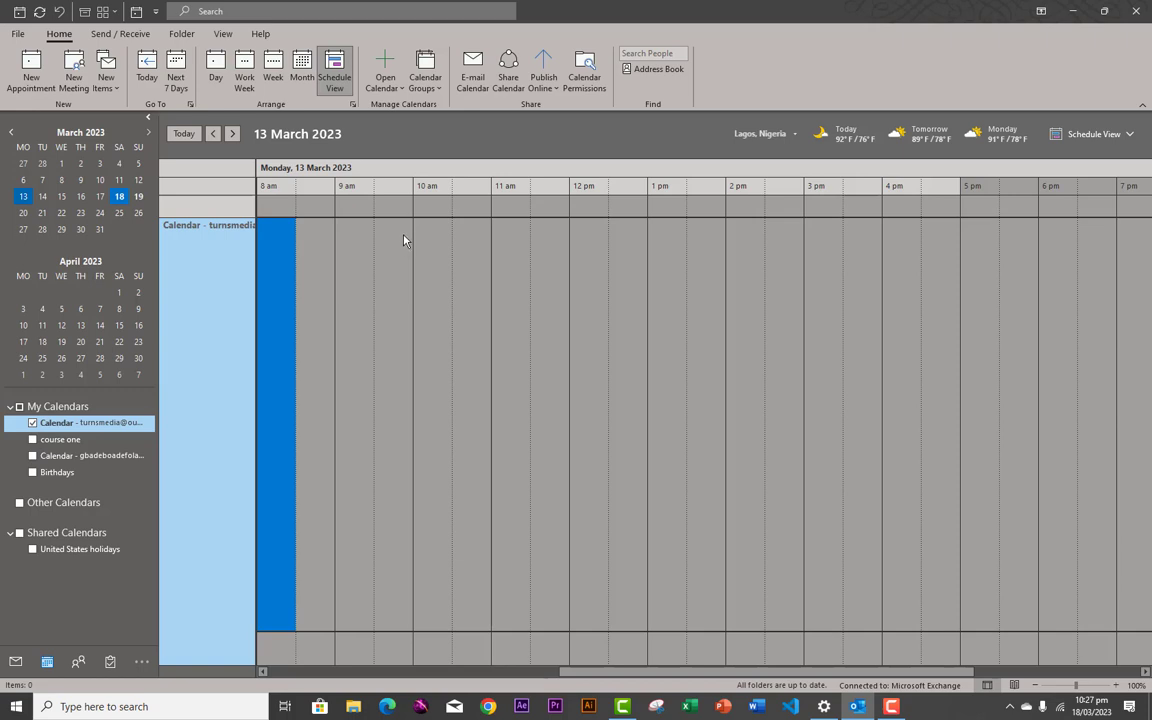
- Return the schedule to today and display the next 7 days
{"action": "left_click", "coordinate": [147, 76]}
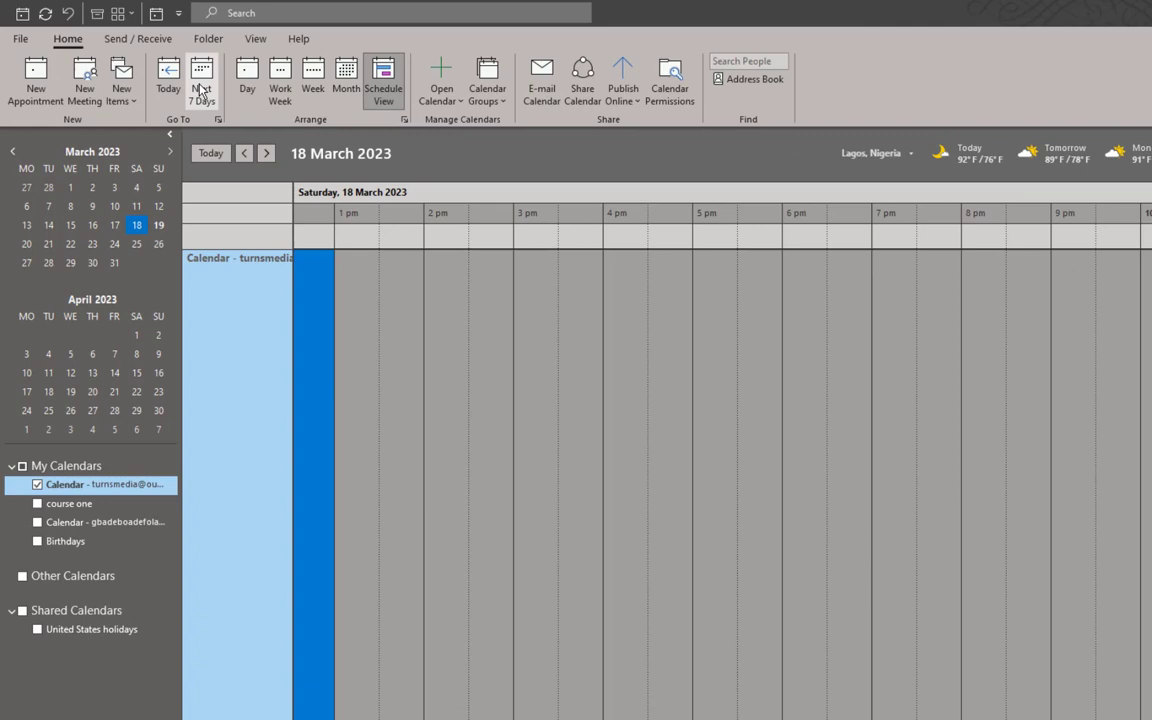
{"action": "left_click", "coordinate": [175, 78]}
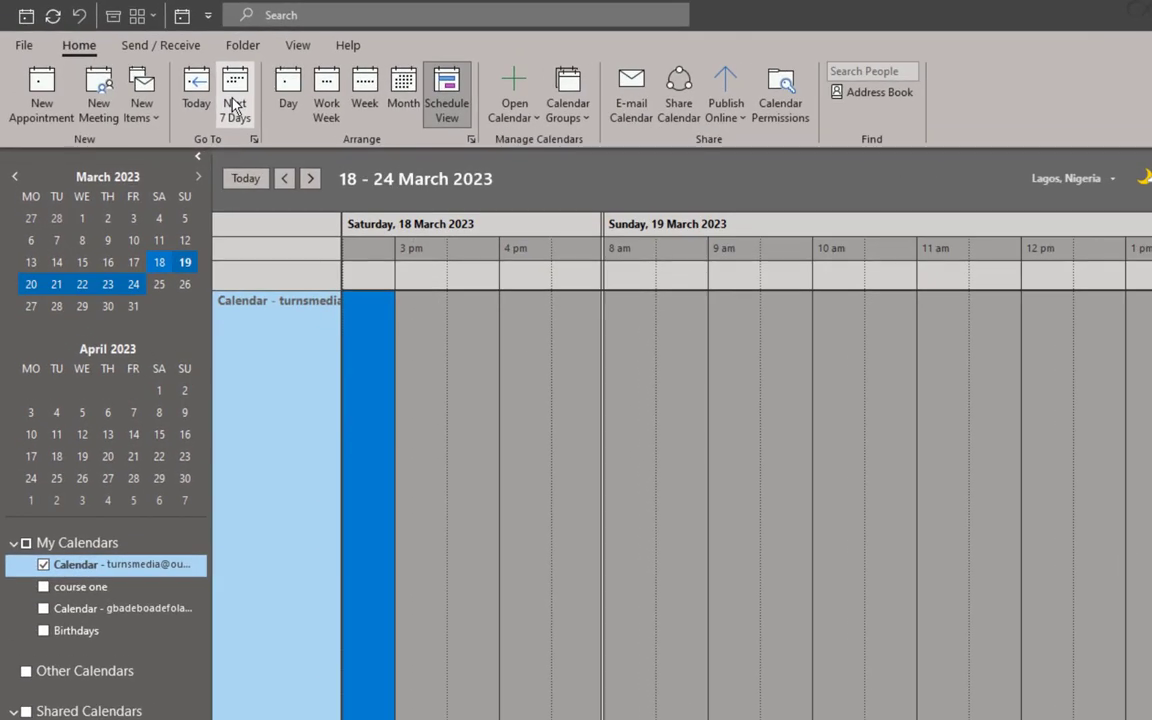
{"action": "left_click", "coordinate": [234, 105]}
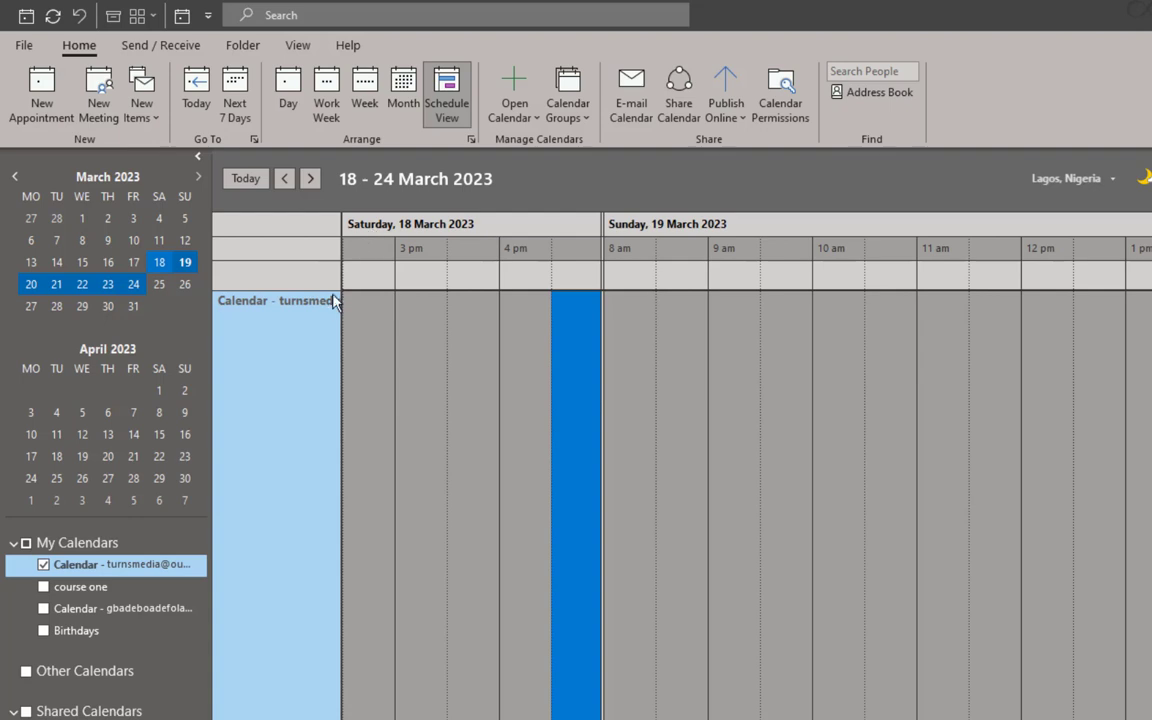
- Browse the schedule forward in seven-day periods to 6–12 May 2023, and go back one period
{"action": "left_click", "coordinate": [311, 179]}
{"action": "left_click", "coordinate": [311, 179]}
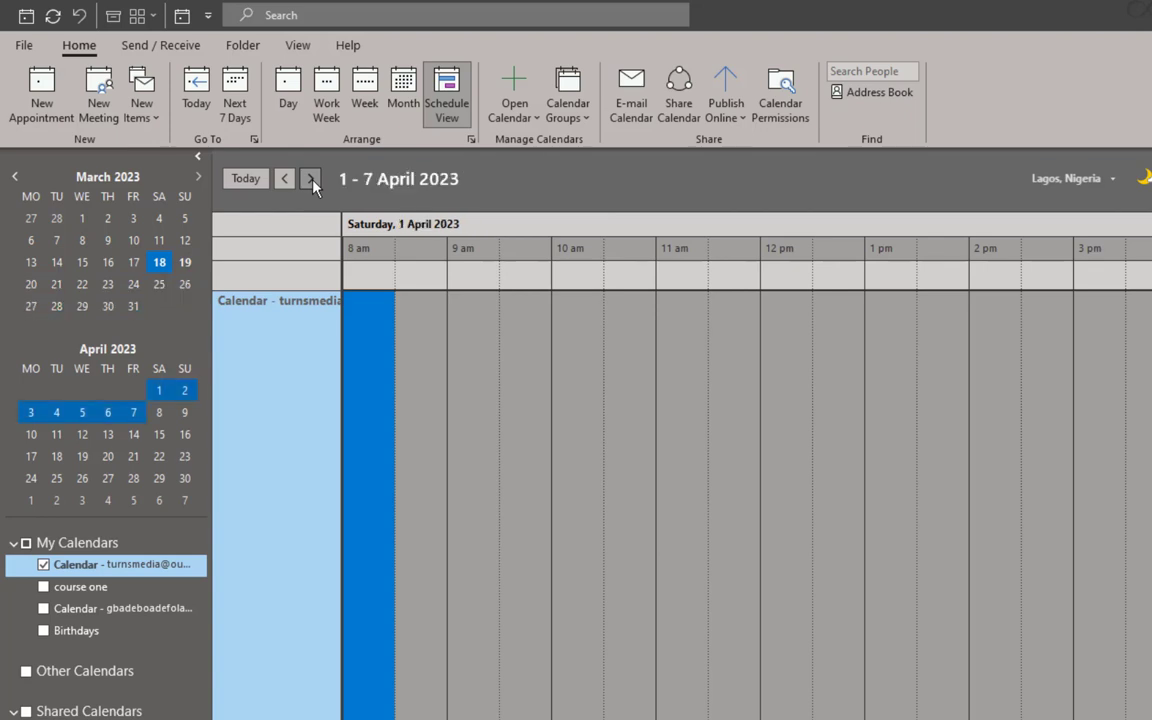
{"action": "left_click", "coordinate": [311, 179]}
{"action": "left_click", "coordinate": [312, 179]}
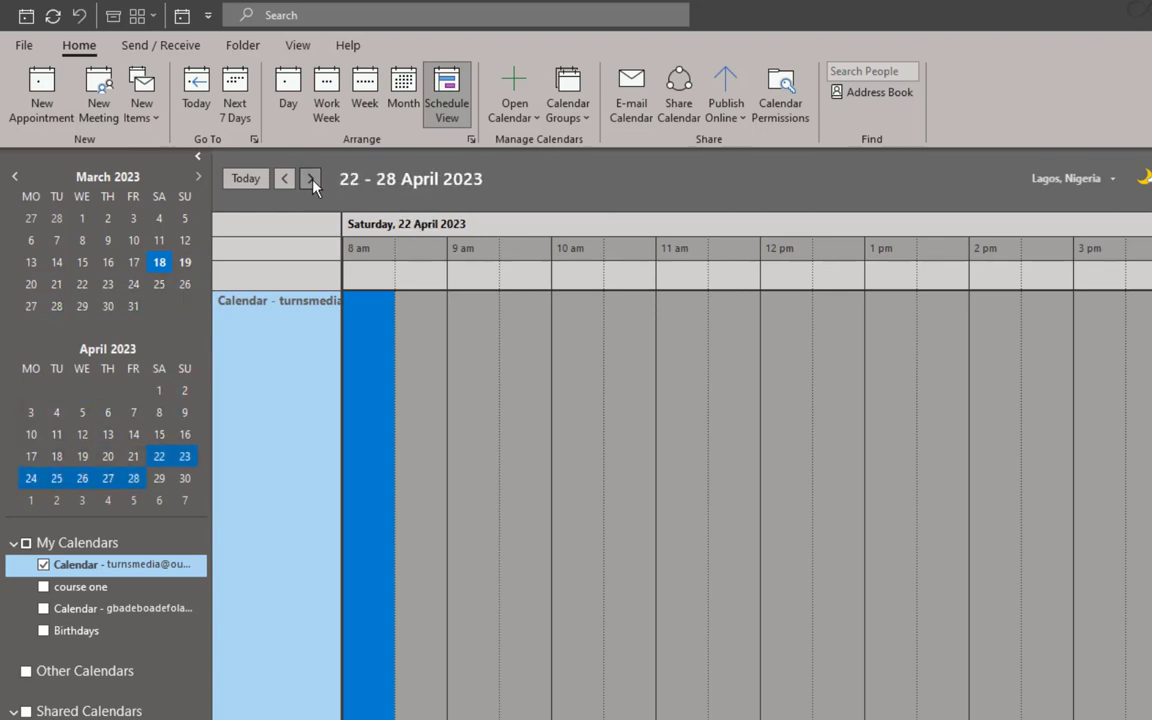
{"action": "left_click", "coordinate": [312, 179]}
{"action": "left_click", "coordinate": [312, 179]}
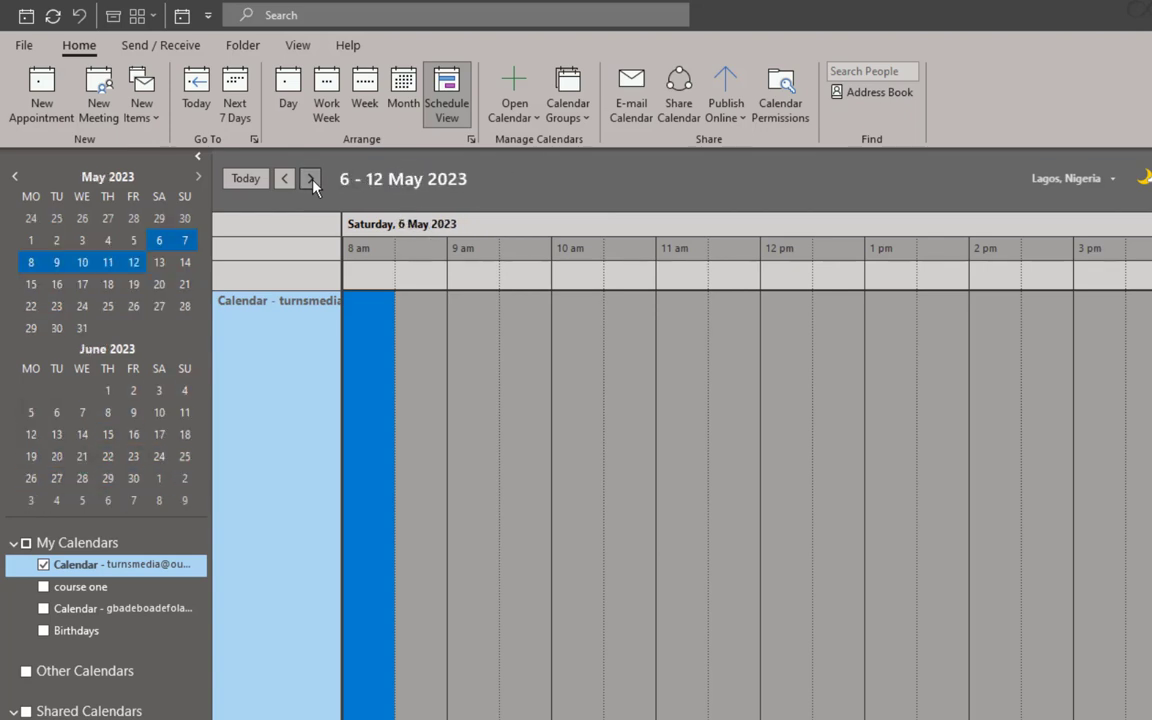
{"action": "left_click", "coordinate": [285, 179]}
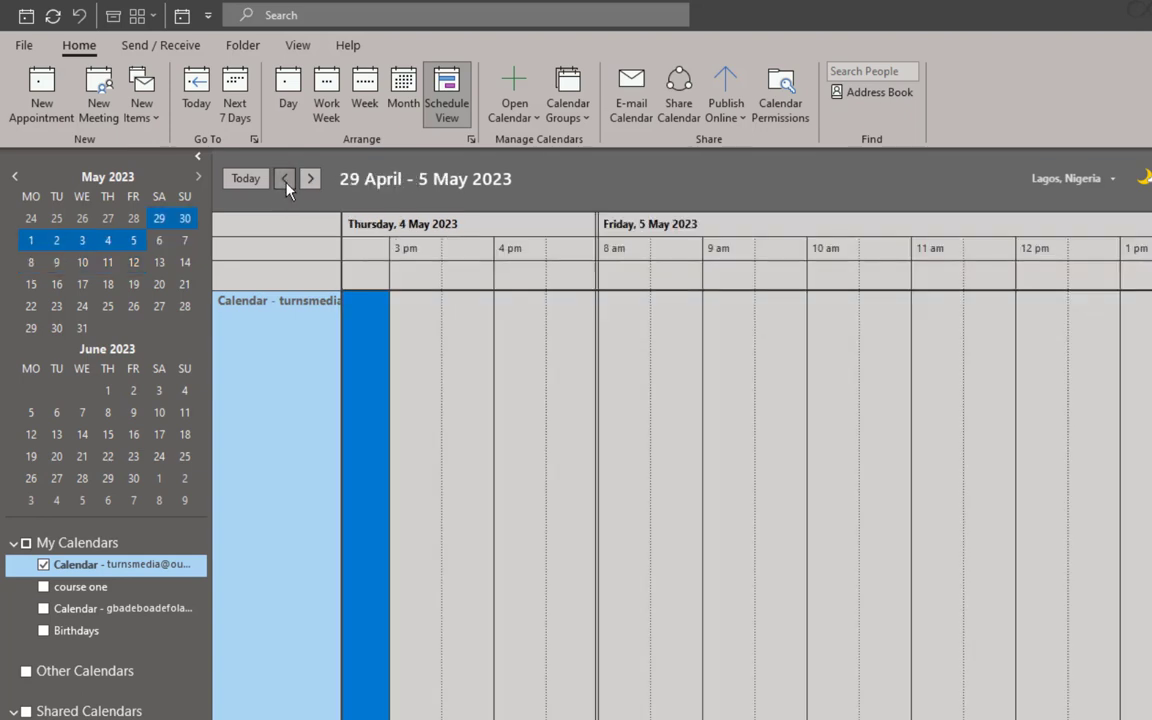
- Display the calendar in Month view, browse forward to July 2023, and return to March 2023
{"action": "left_click", "coordinate": [397, 108]}
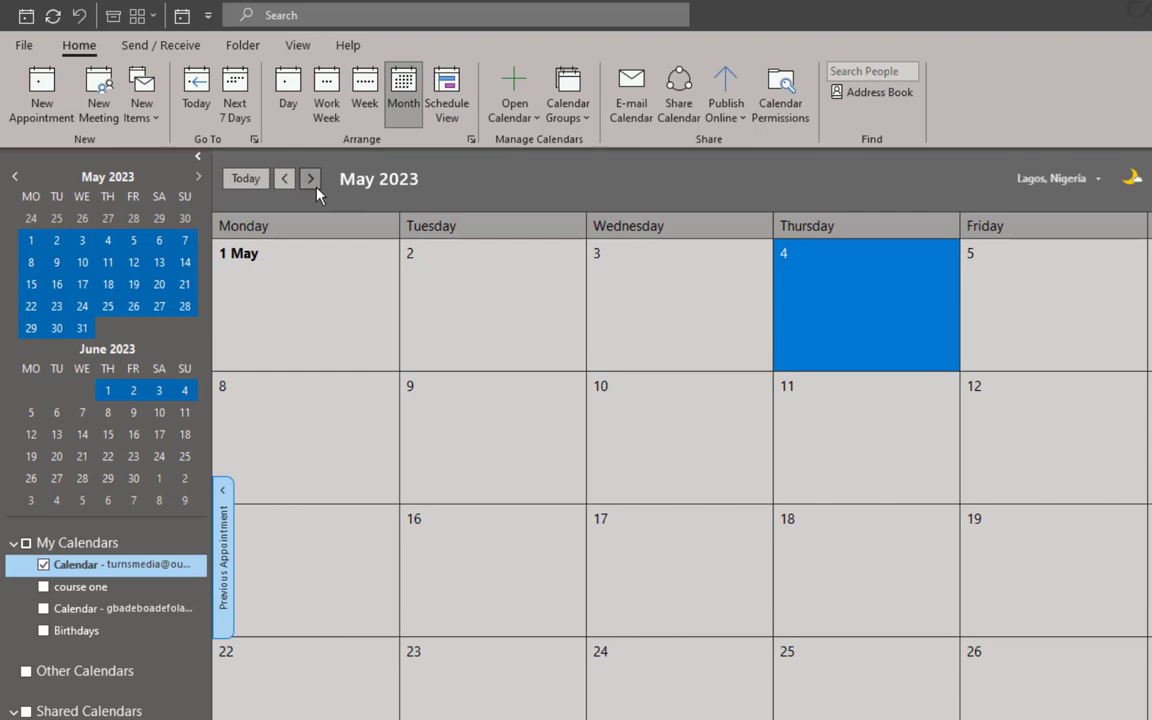
{"action": "left_click", "coordinate": [311, 180]}
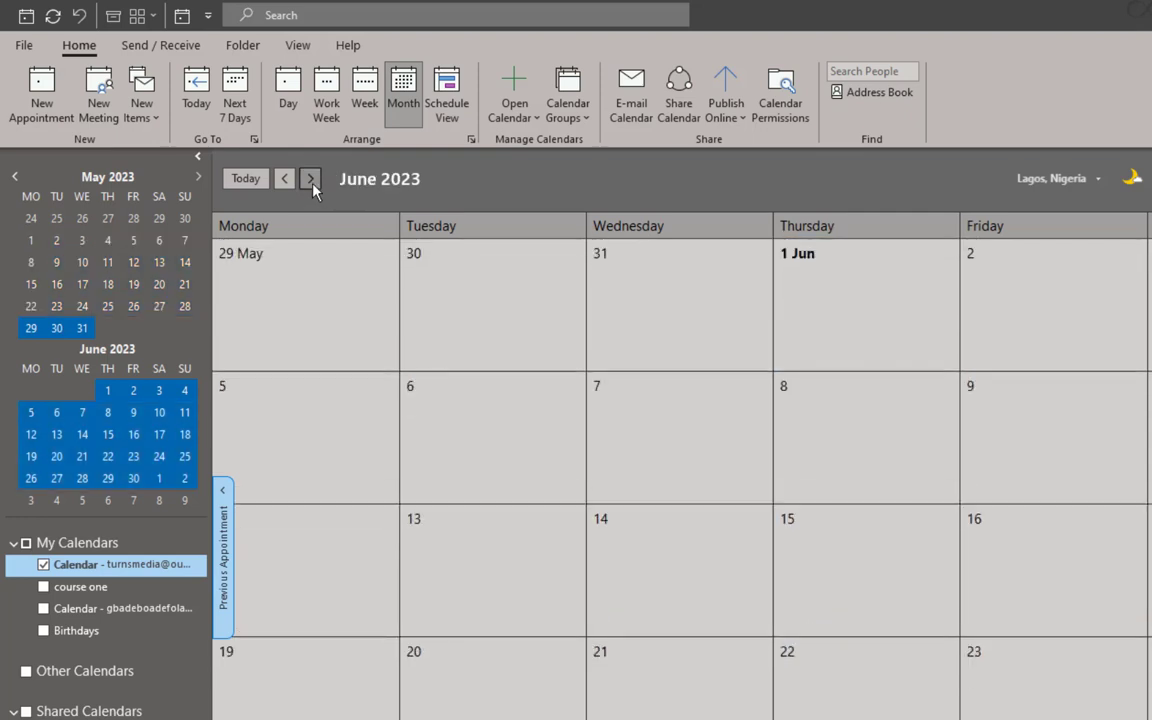
{"action": "left_click", "coordinate": [311, 180]}
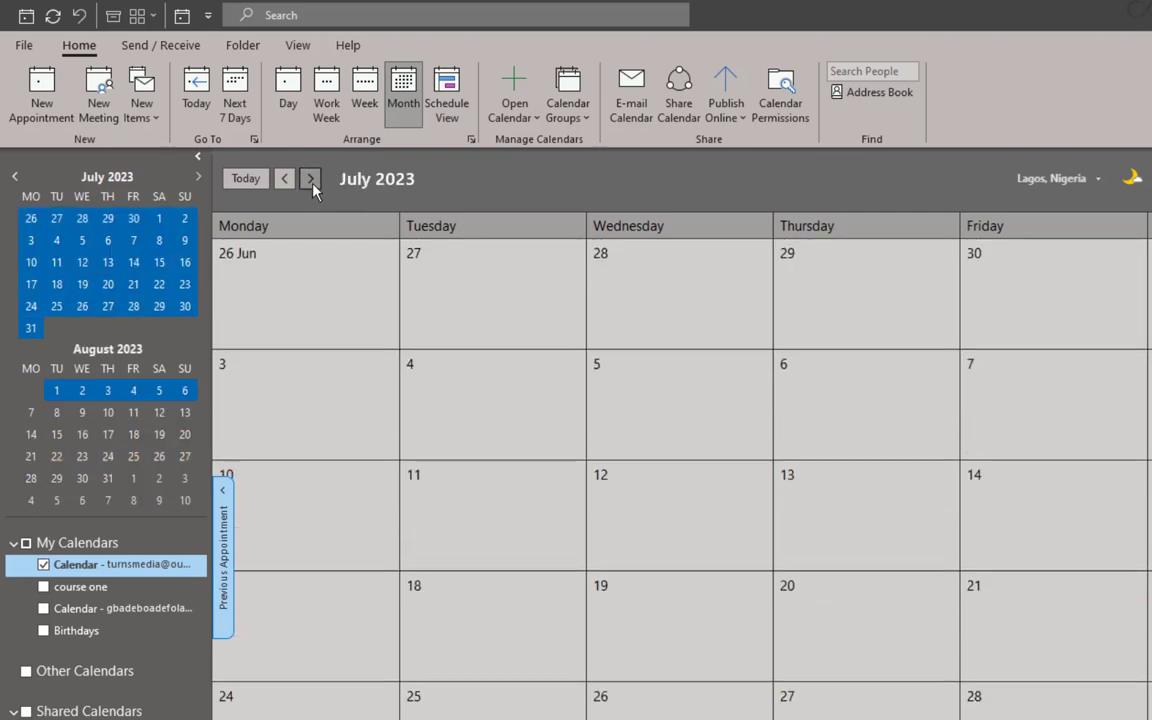
{"action": "left_click", "coordinate": [286, 180]}
{"action": "left_click", "coordinate": [286, 180]}
{"action": "left_click", "coordinate": [286, 180]}
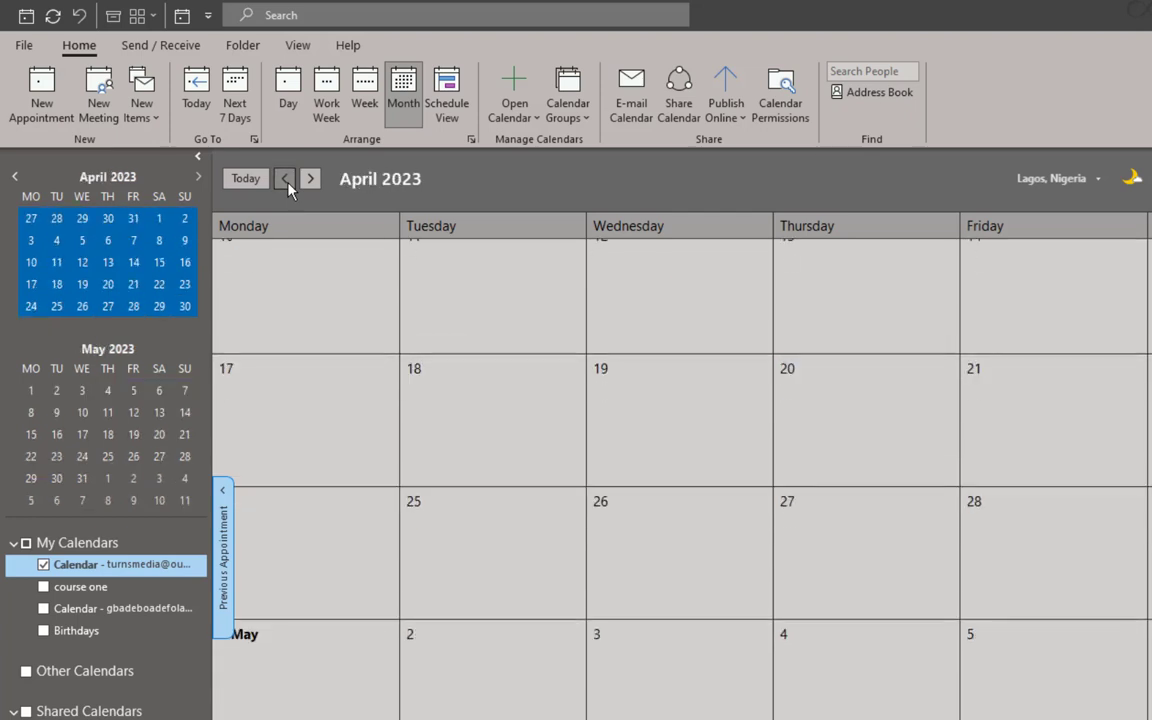
{"action": "left_click", "coordinate": [286, 180]}
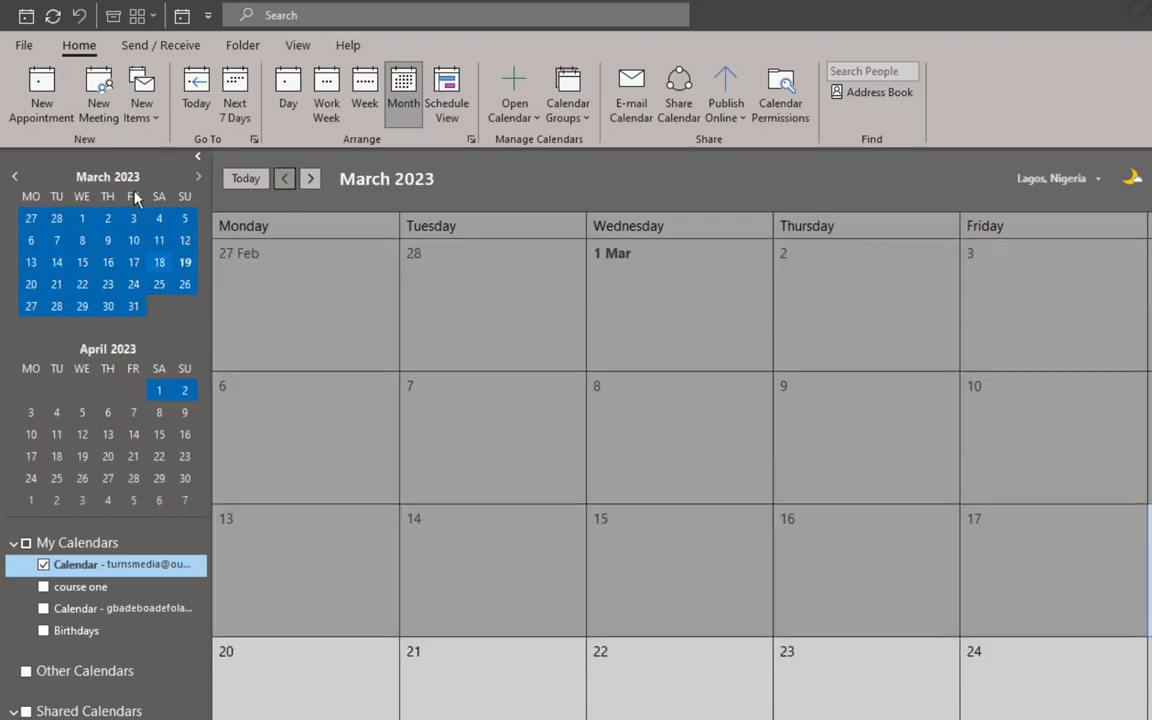
- Use the date navigator to advance from March to July 2023, and move the navigator back to June
{"action": "left_click", "coordinate": [198, 185]}
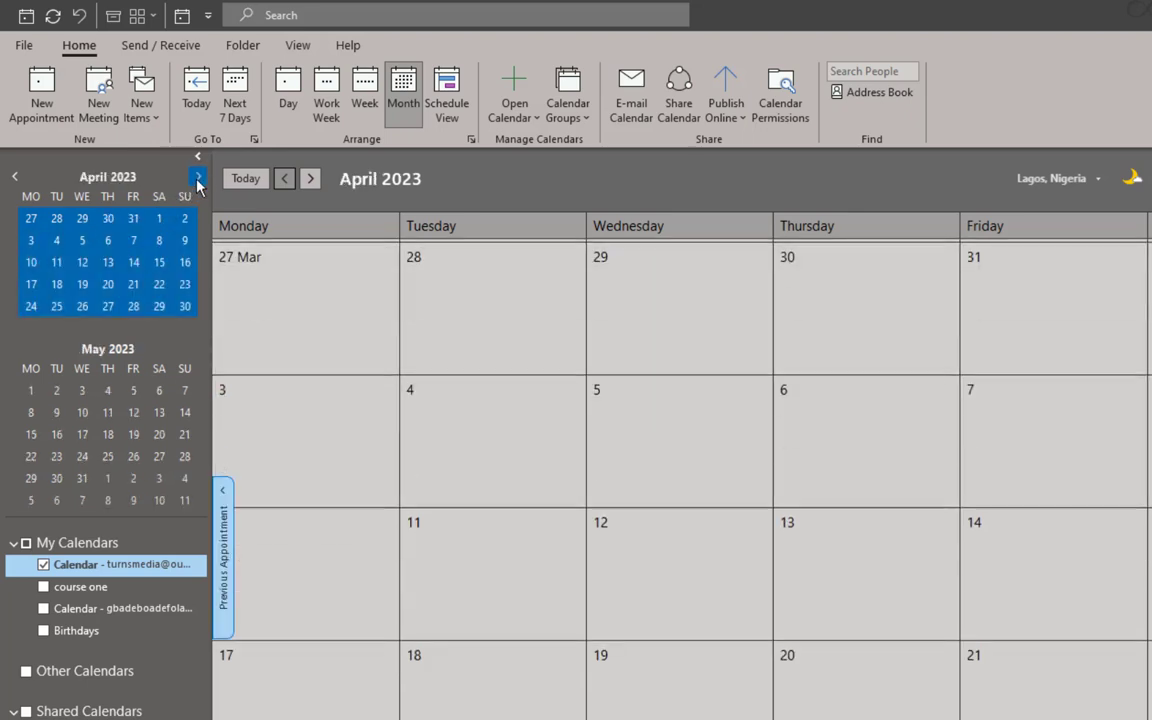
{"action": "left_click", "coordinate": [198, 185]}
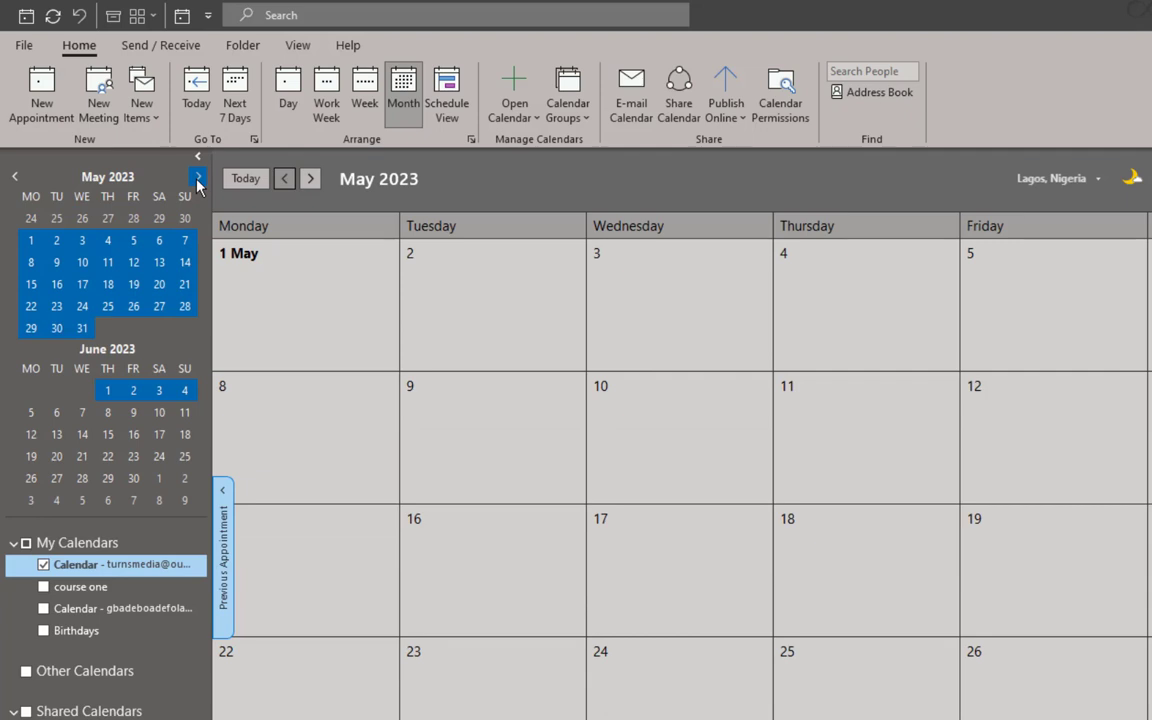
{"action": "left_click", "coordinate": [198, 185]}
{"action": "left_click", "coordinate": [198, 185]}
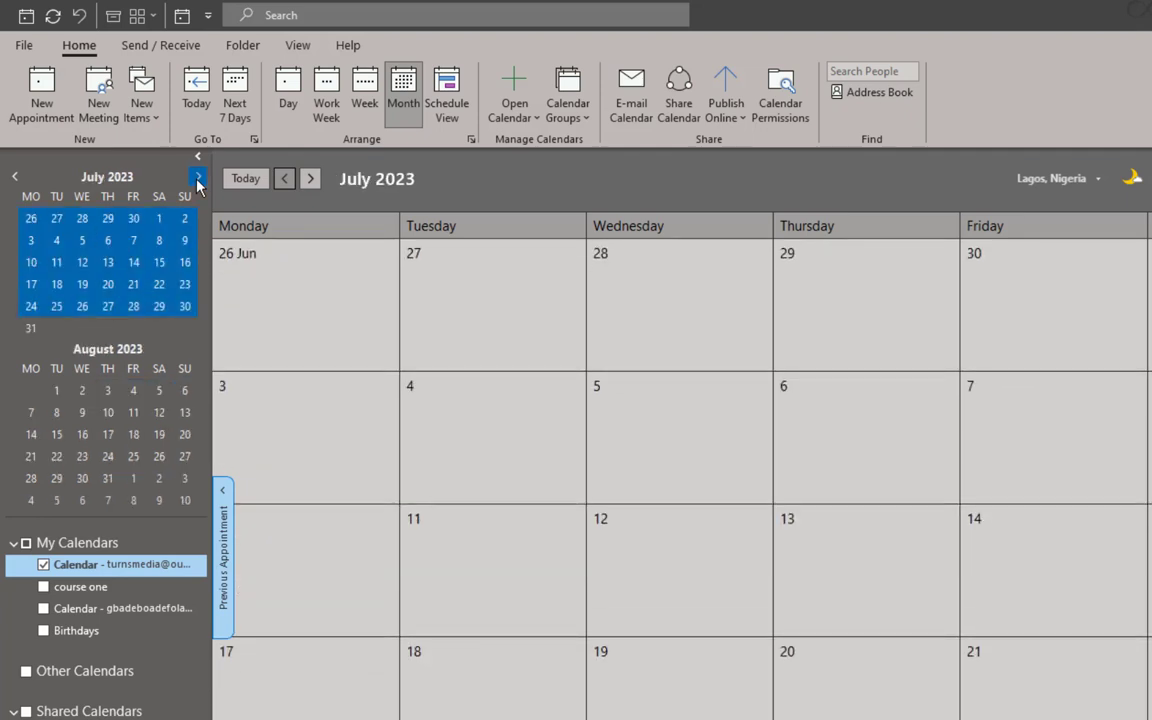
{"action": "left_click", "coordinate": [15, 178]}
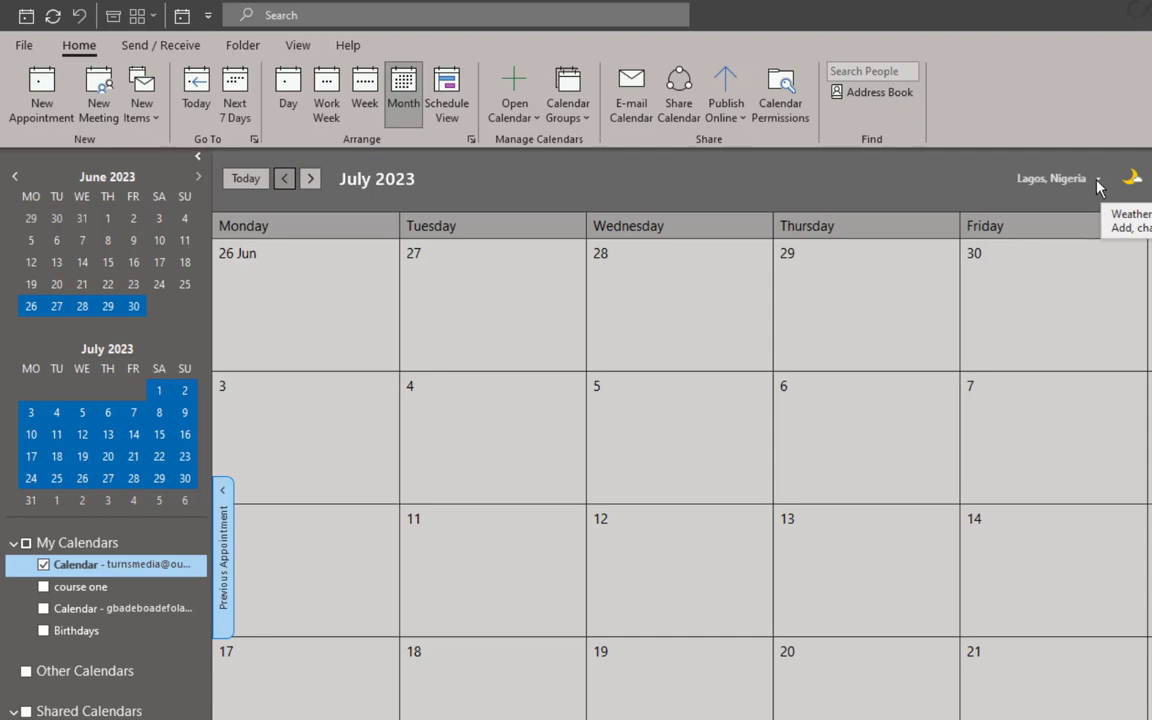
{"action": "left_click", "coordinate": [1098, 184]}
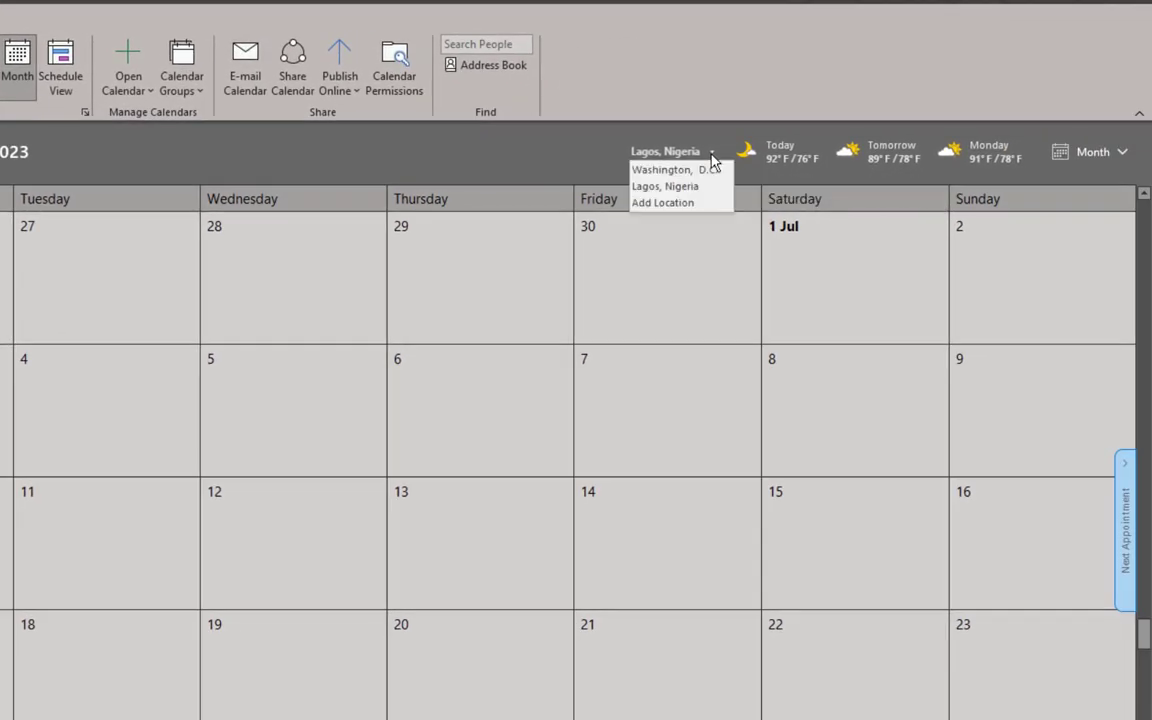
{"action": "left_click", "coordinate": [660, 204]}
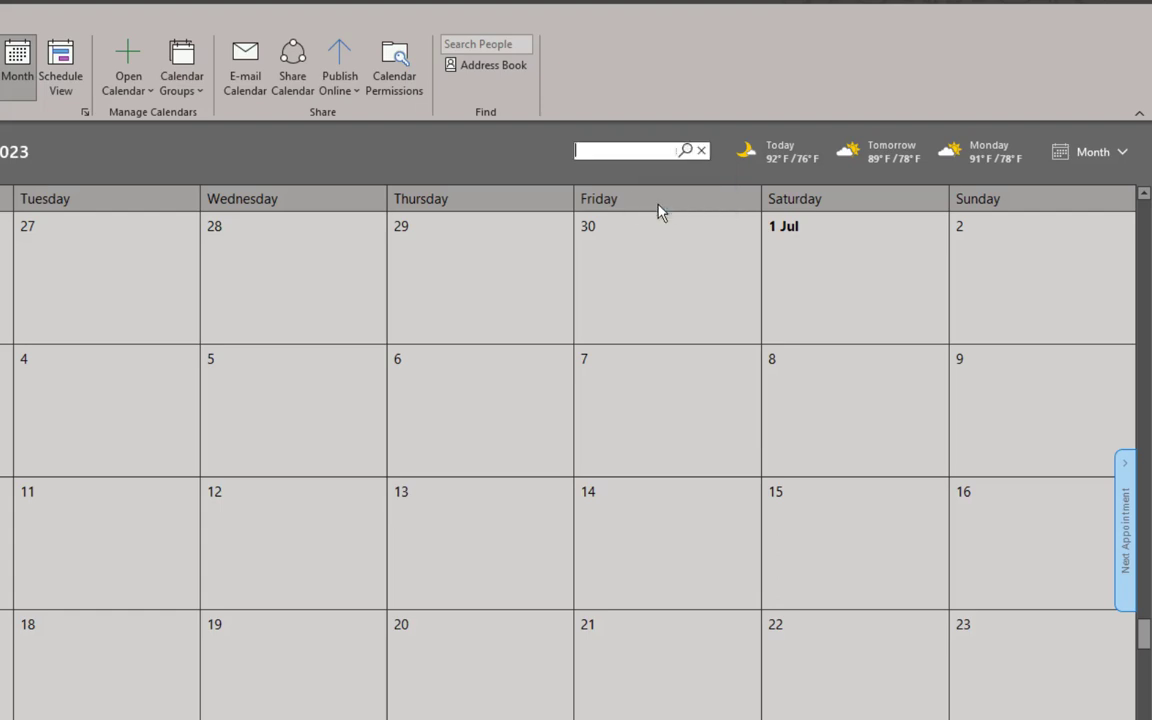
{"action": "left_click", "coordinate": [702, 152]}
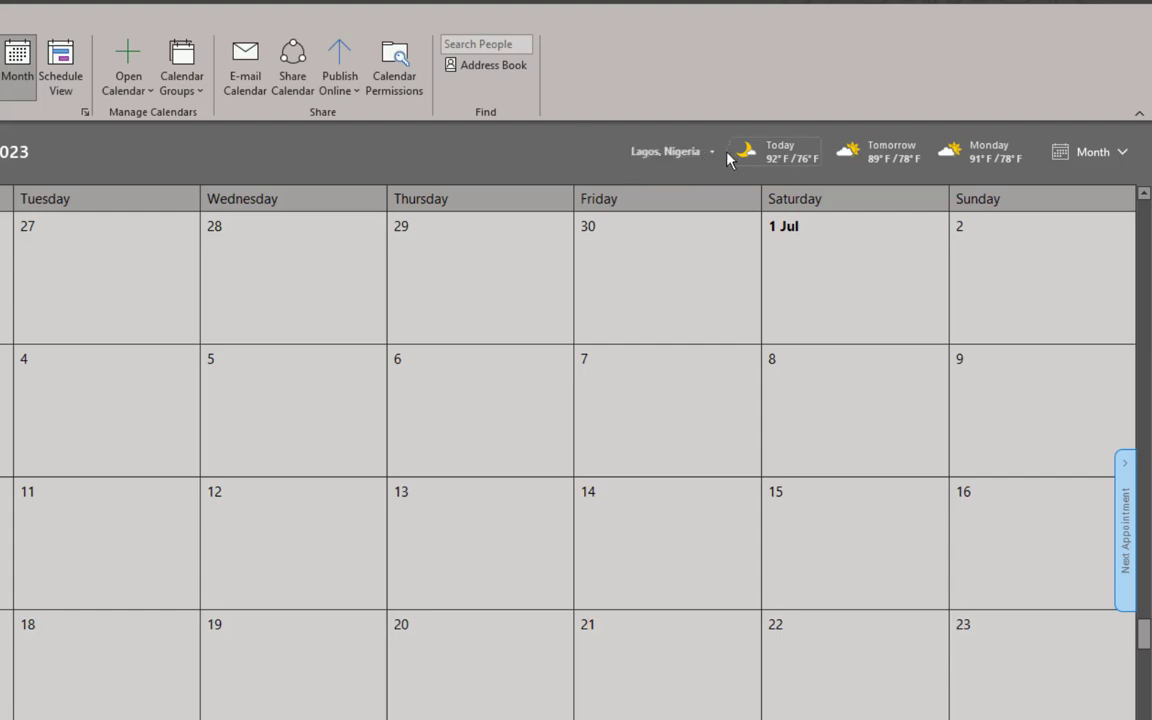
- Change the calendar arrangement from Month to Day view, and then to Week view
{"action": "left_click", "coordinate": [1102, 160]}
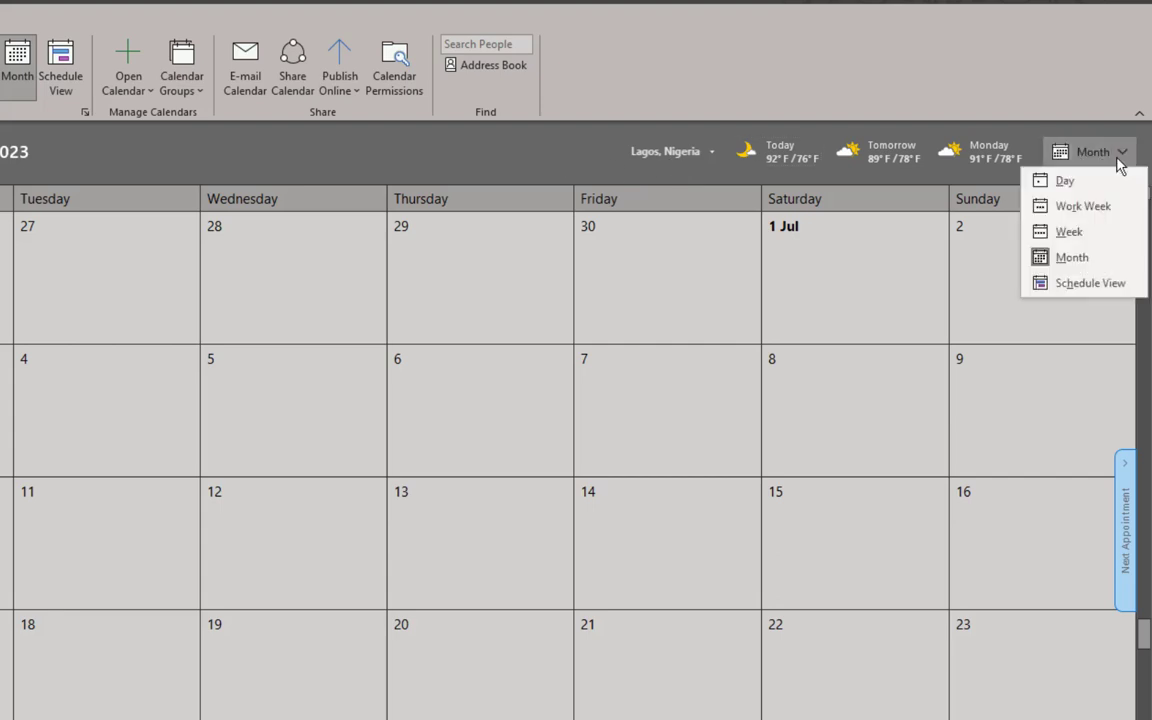
{"action": "left_click", "coordinate": [1068, 186]}
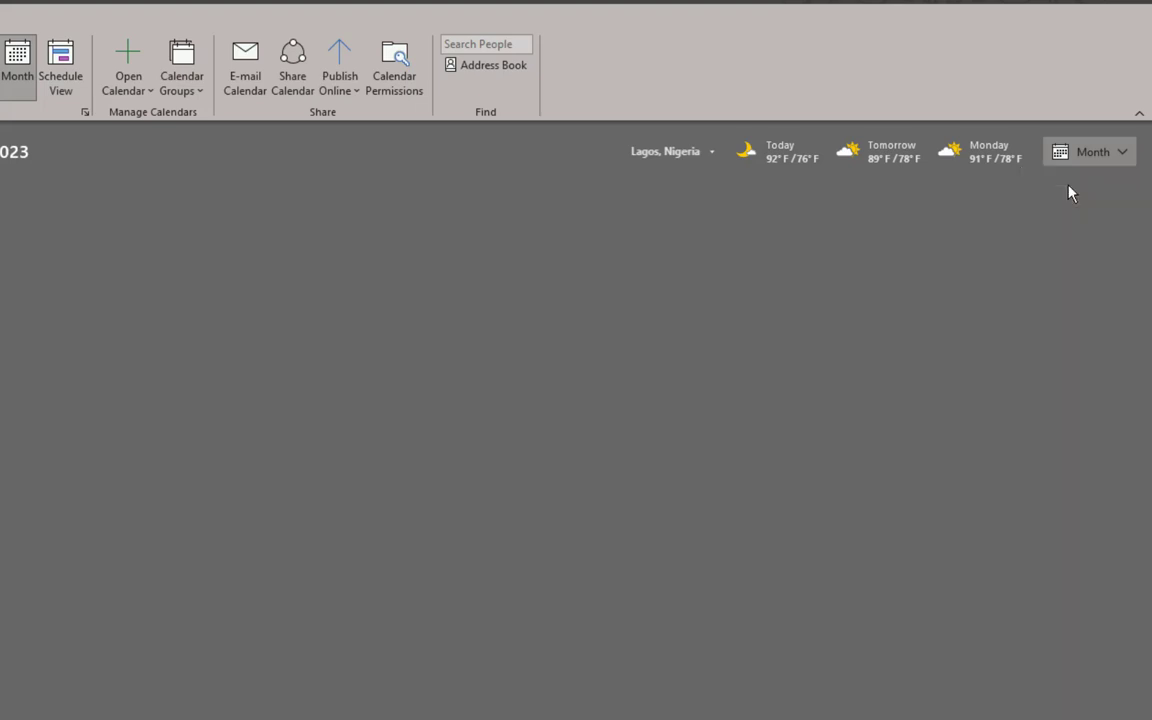
{"action": "left_click", "coordinate": [1116, 158]}
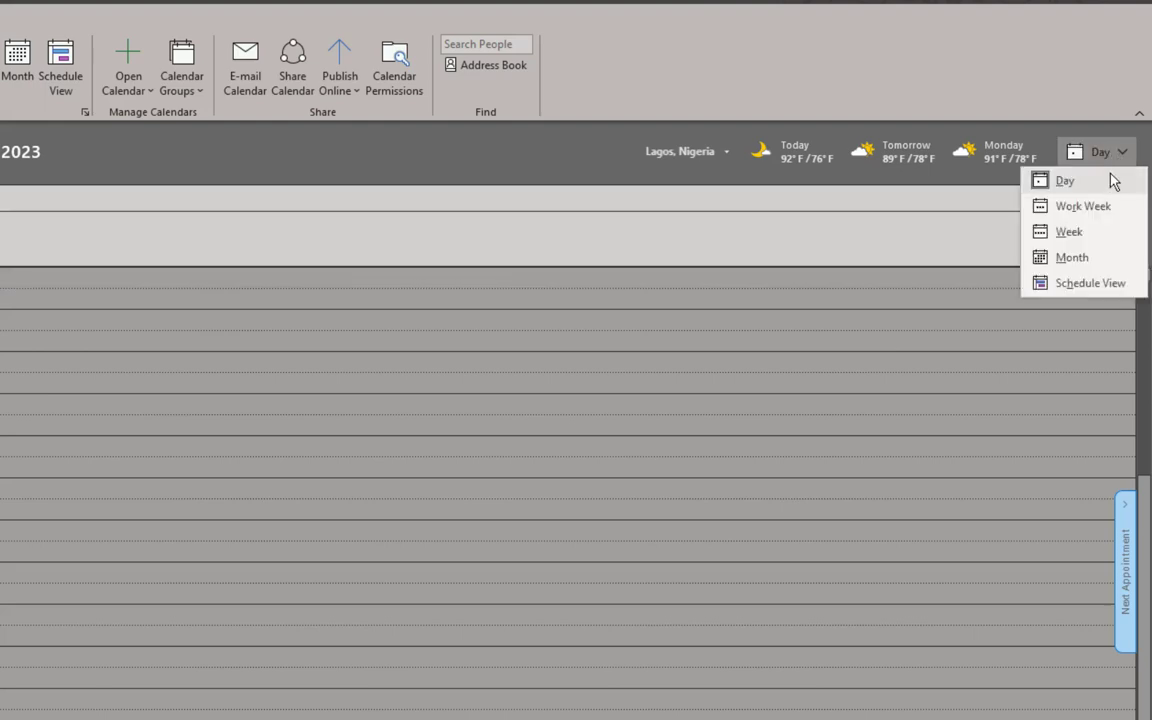
{"action": "left_click", "coordinate": [1085, 233]}
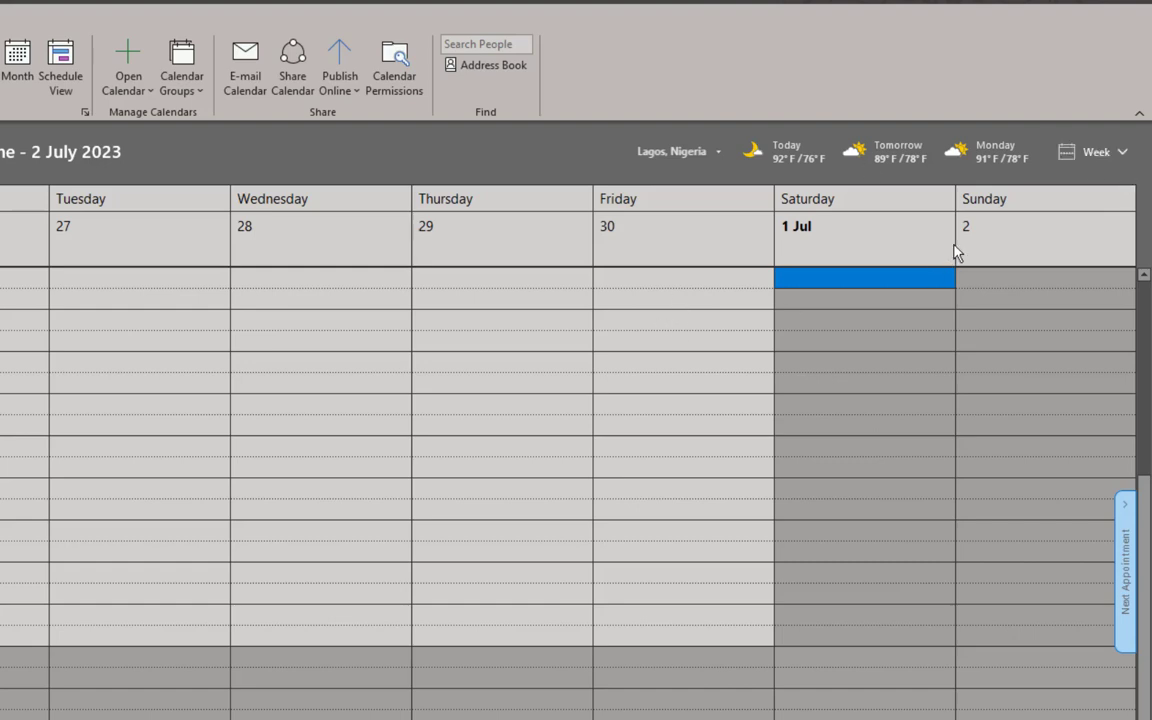
- Check the list of calendar views, and change the arrangement to Day, Work Week and back to Week view
{"action": "left_click", "coordinate": [1112, 155]}
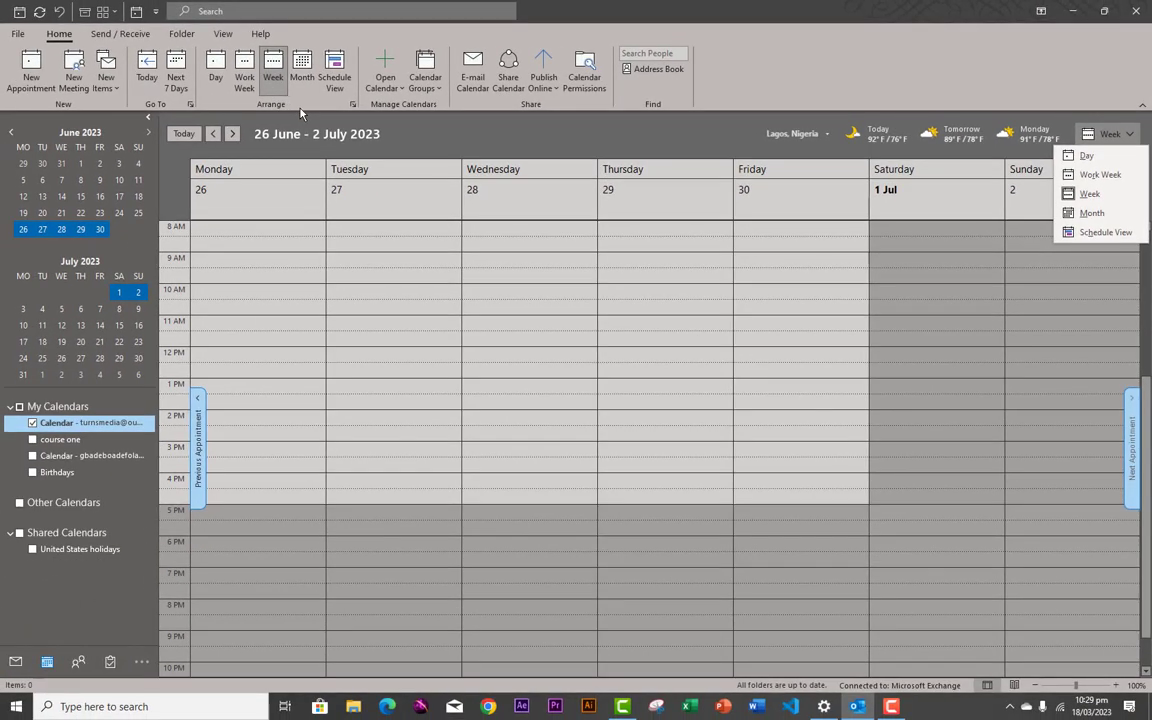
{"action": "left_click", "coordinate": [301, 128]}
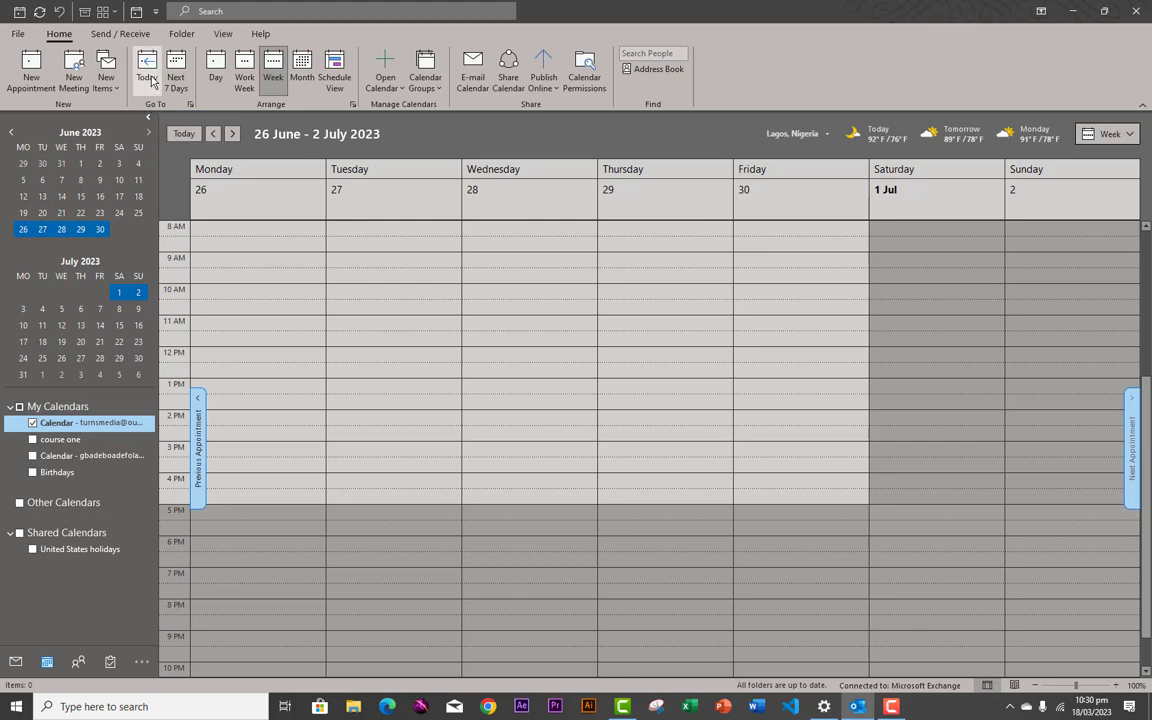
{"action": "left_click", "coordinate": [213, 78]}
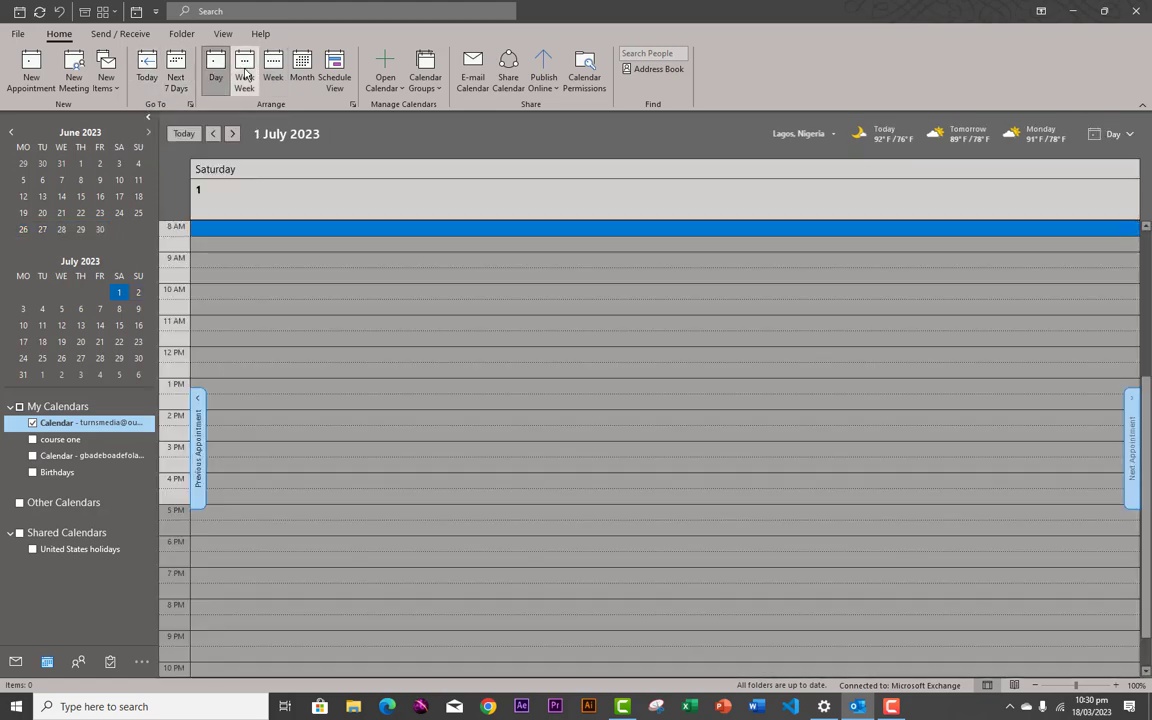
{"action": "left_click", "coordinate": [250, 76]}
{"action": "left_click", "coordinate": [272, 84]}
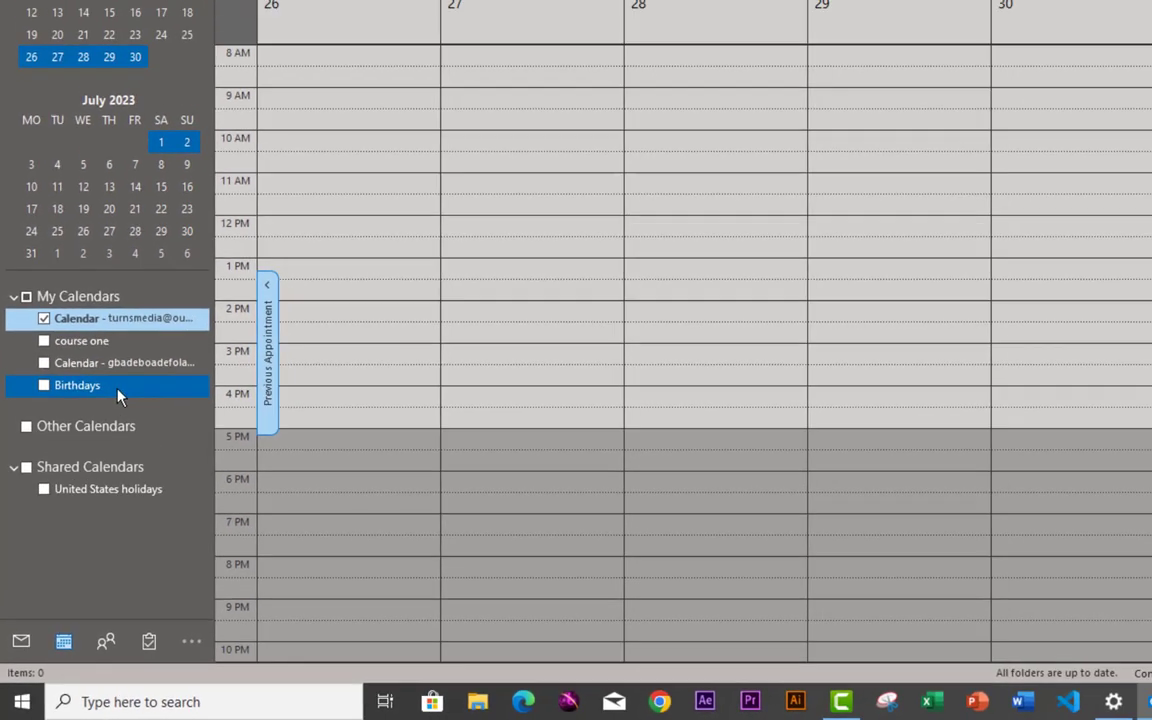
- Create a calendar named work inside the Birthdays folder, and display it alone by closing the main account calendar
{"action": "right_click", "coordinate": [140, 330]}
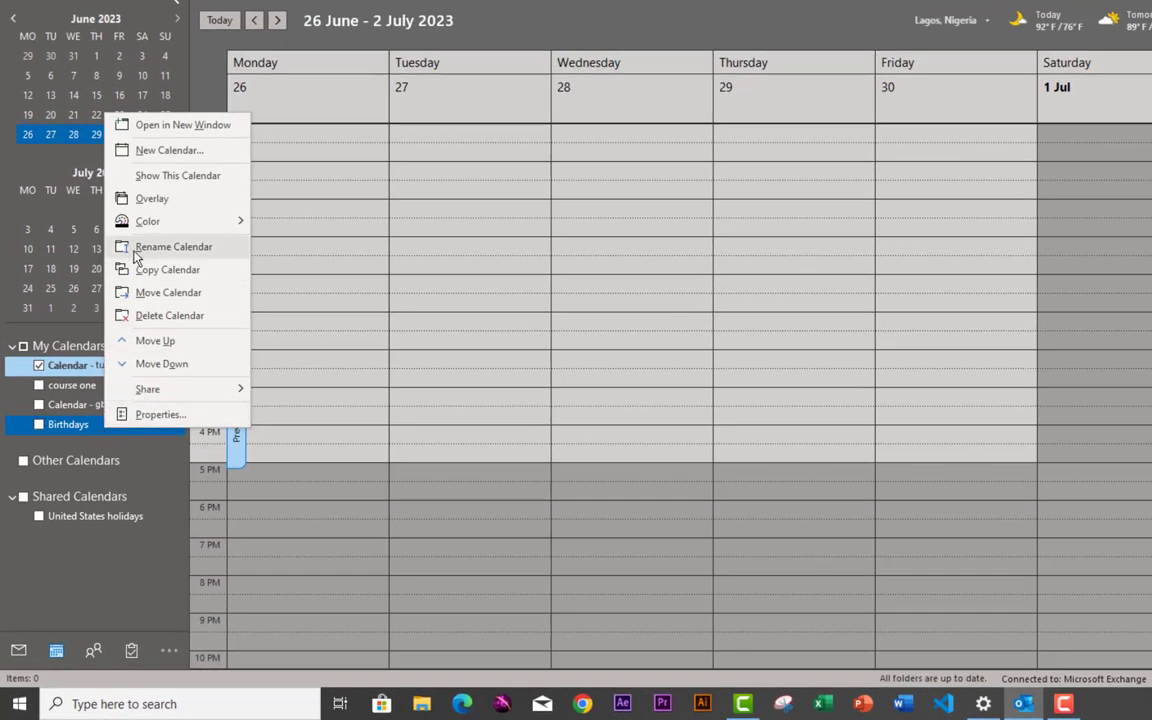
{"action": "left_click", "coordinate": [155, 151]}
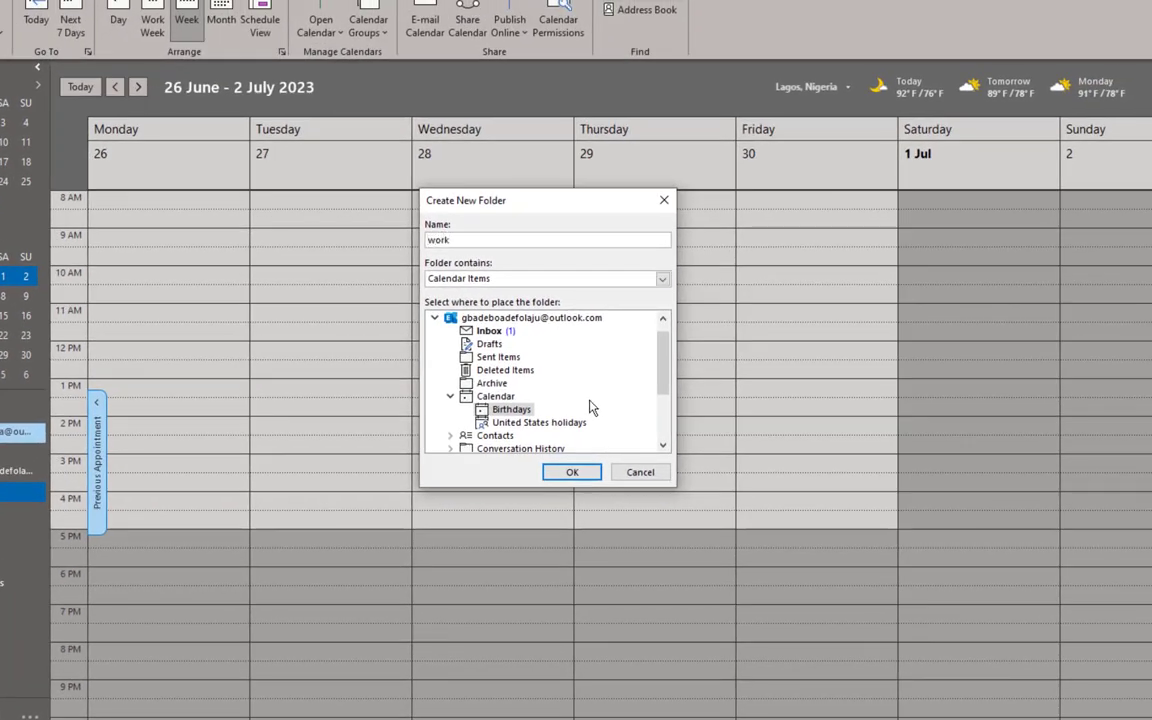
{"action": "left_click", "coordinate": [586, 471]}
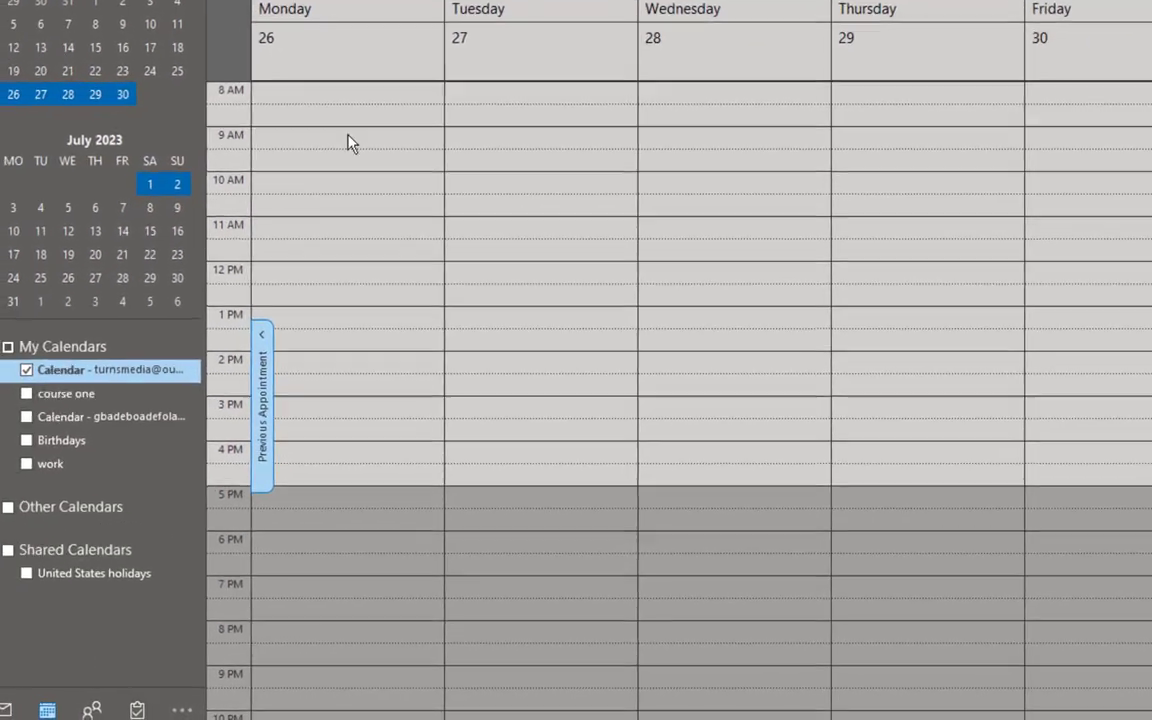
{"action": "left_click", "coordinate": [70, 460]}
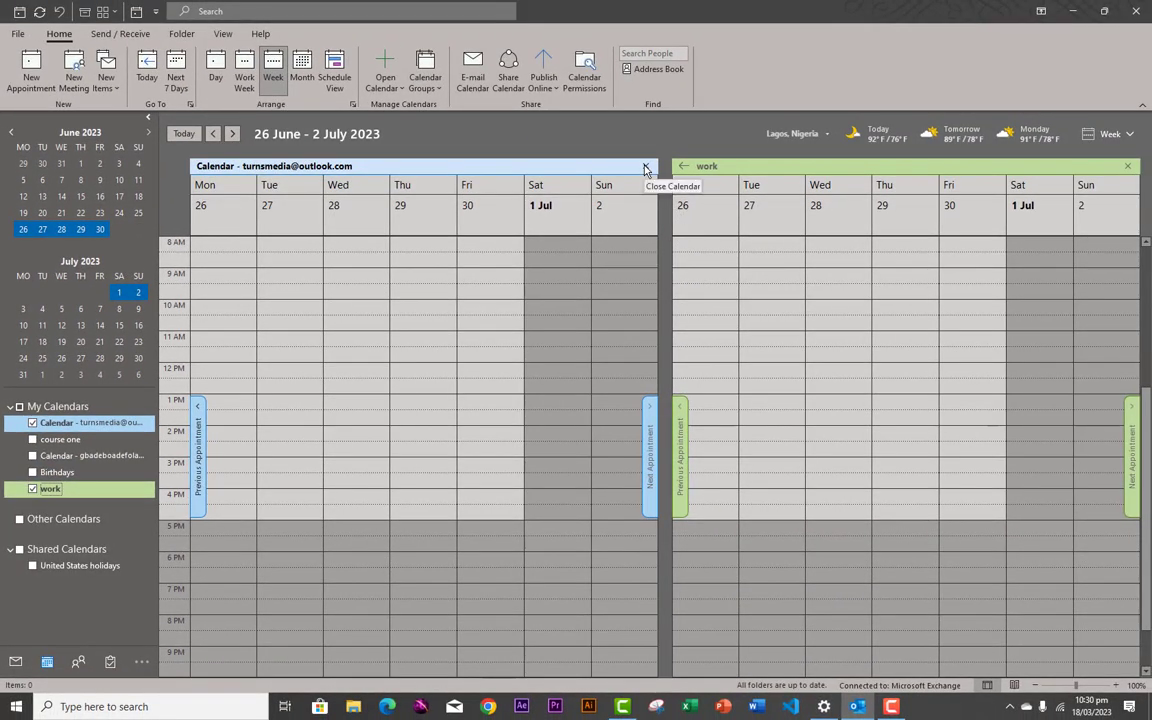
{"action": "left_click", "coordinate": [646, 167]}
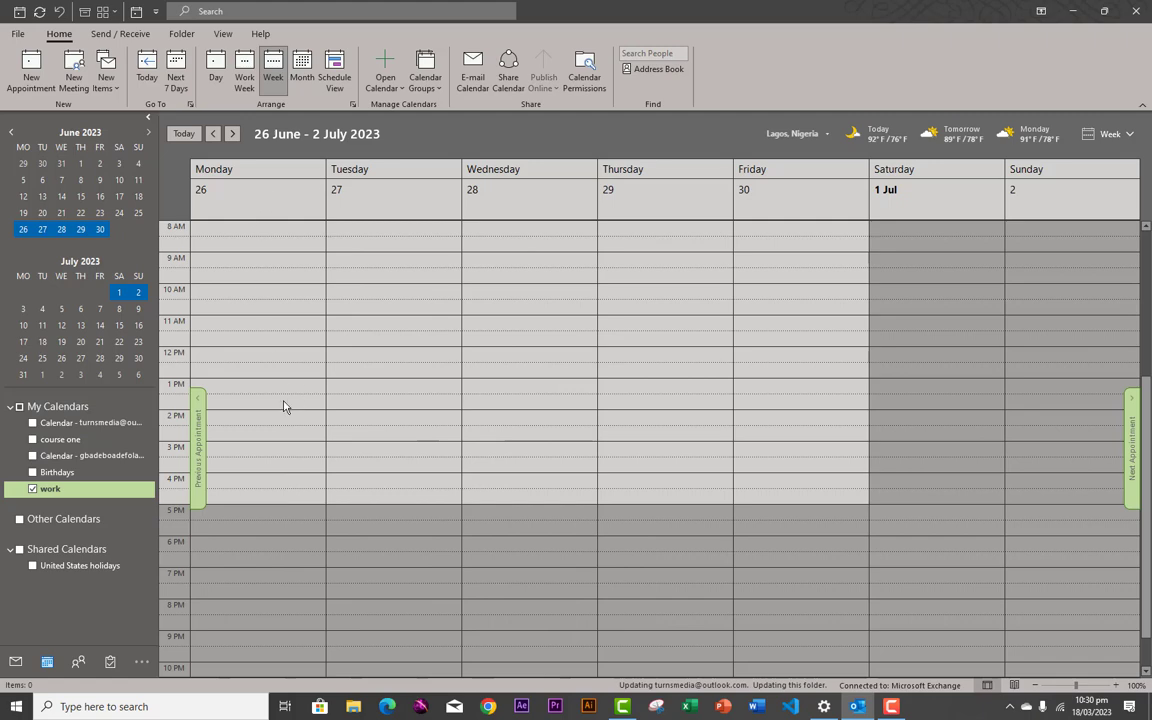
- Add an all-day entry titled project alpha on Tuesday 27 June 2023 in the work calendar
{"action": "left_click", "coordinate": [397, 218]}
{"action": "left_click", "coordinate": [398, 216]}
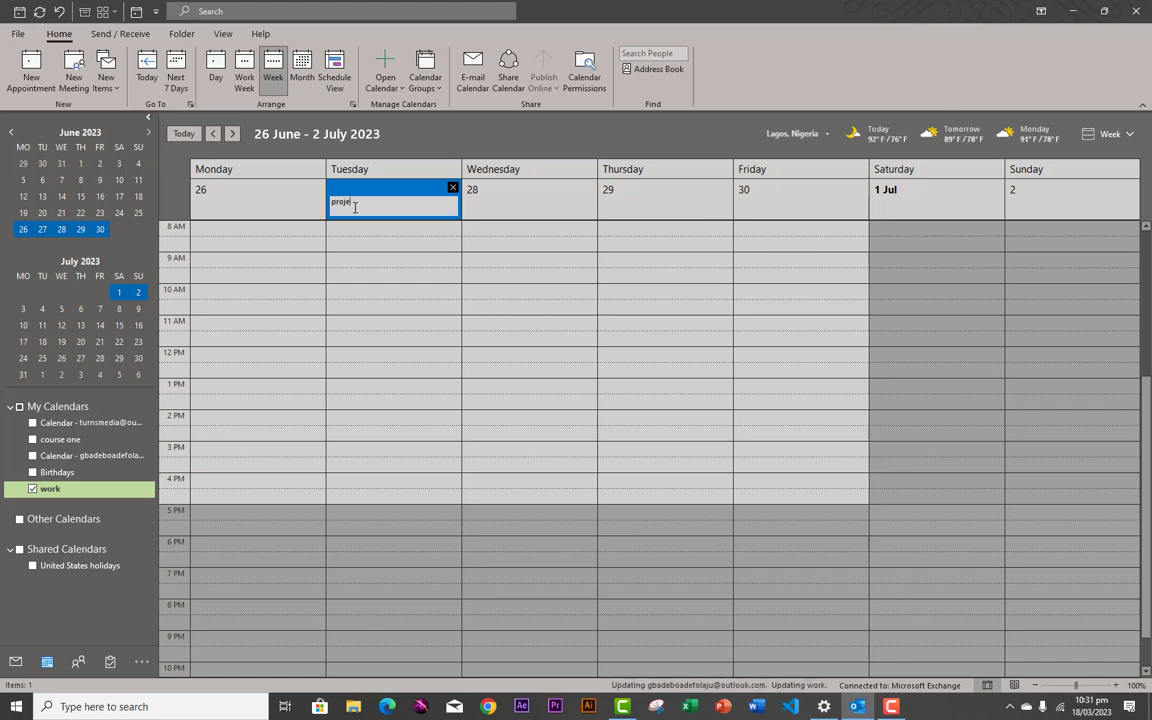
{"action": "type", "text": "ct alpha"}
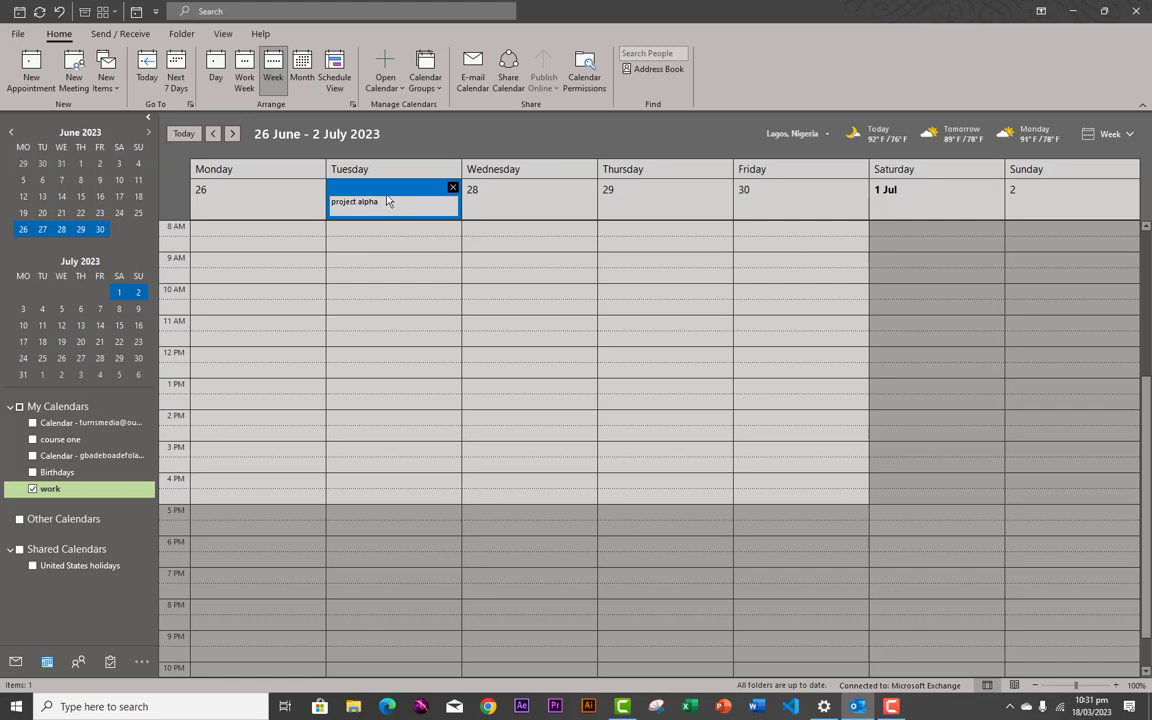
{"action": "left_click", "coordinate": [285, 196]}
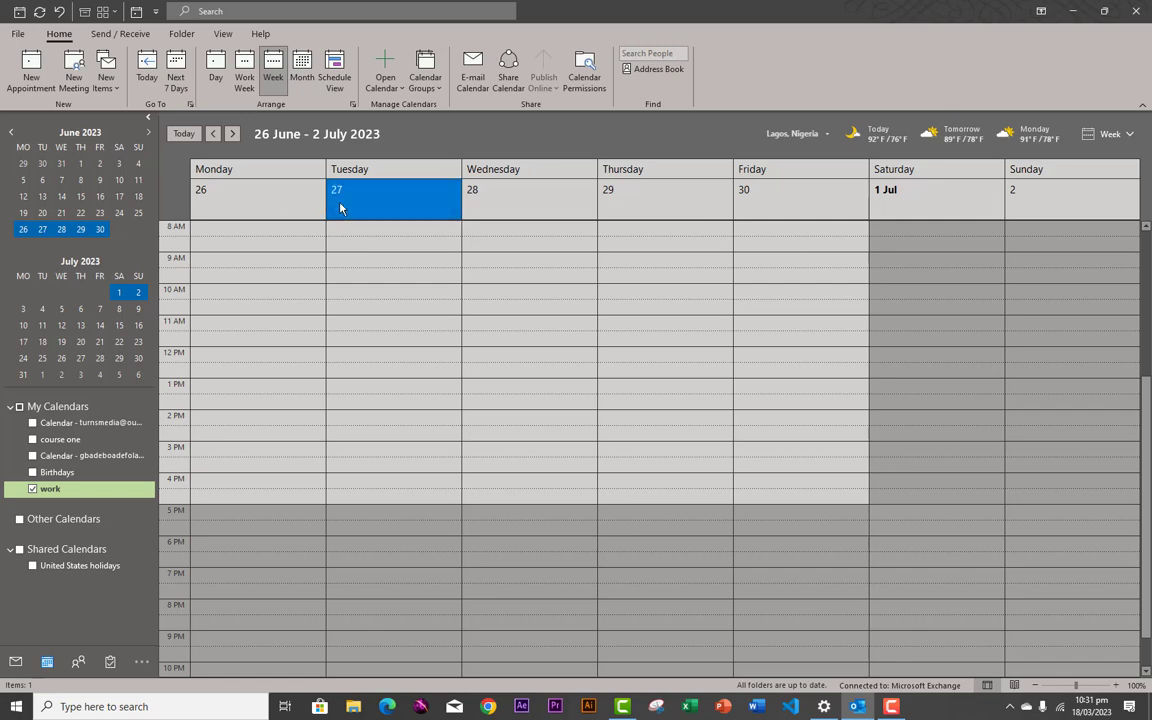
{"action": "mouse_move", "coordinate": [345, 206]}
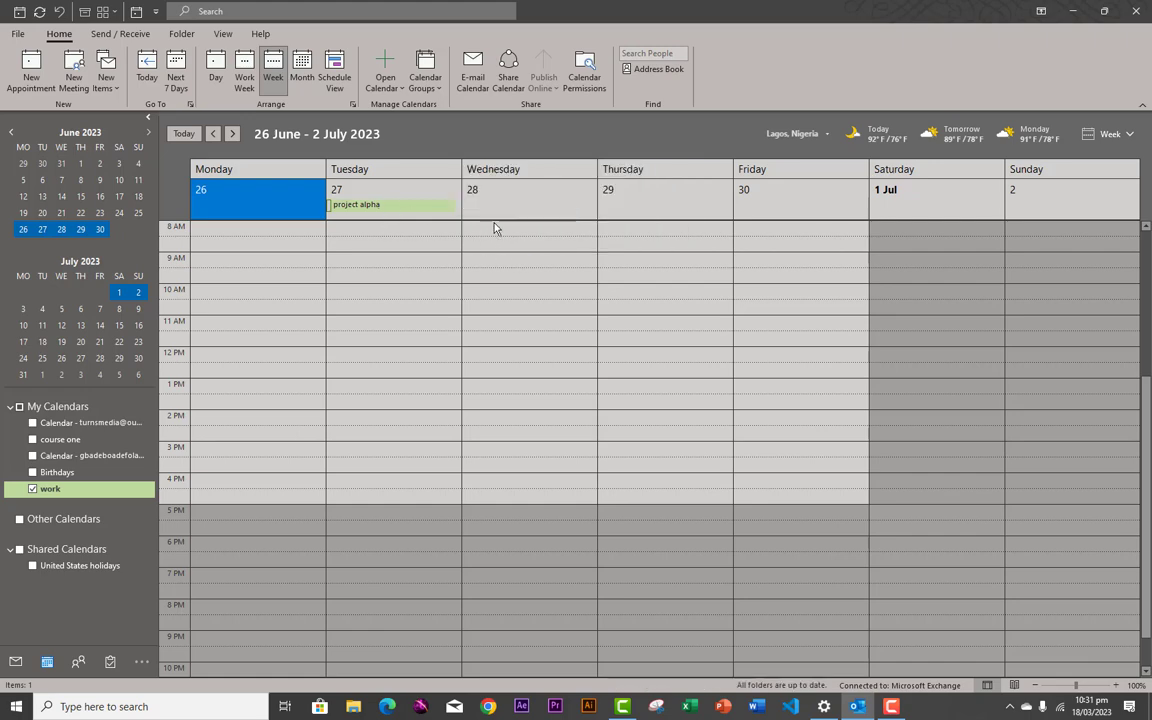
{"action": "left_click", "coordinate": [294, 207]}
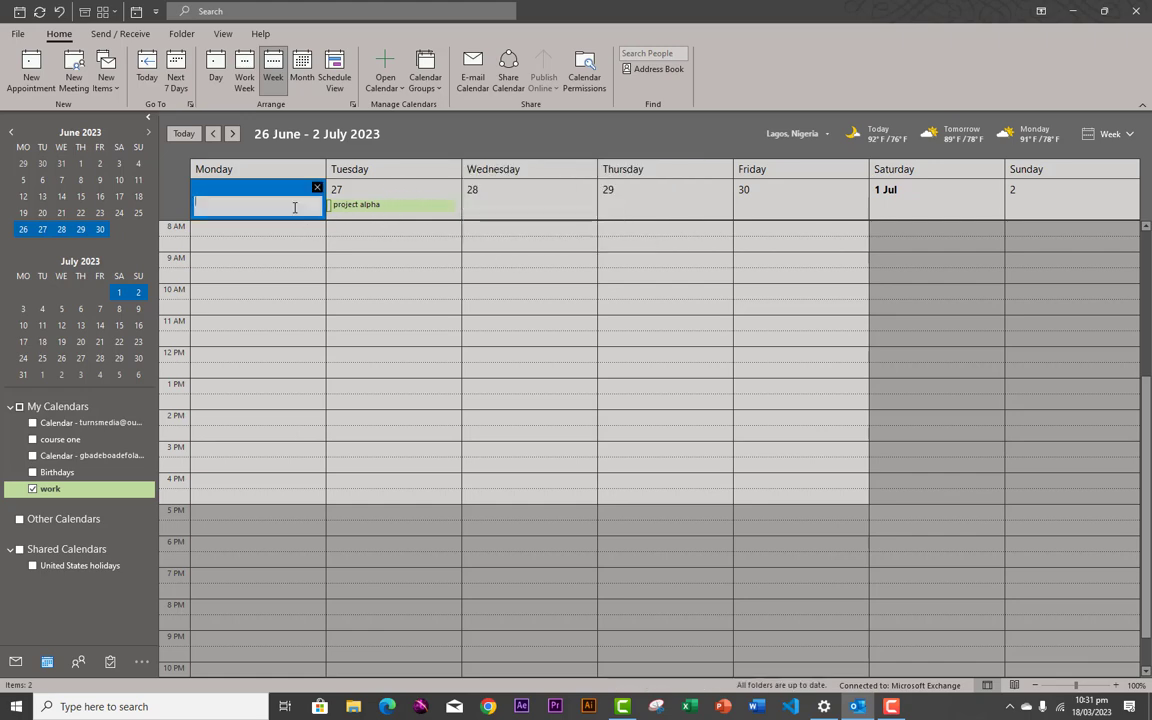
{"action": "left_click", "coordinate": [277, 307]}
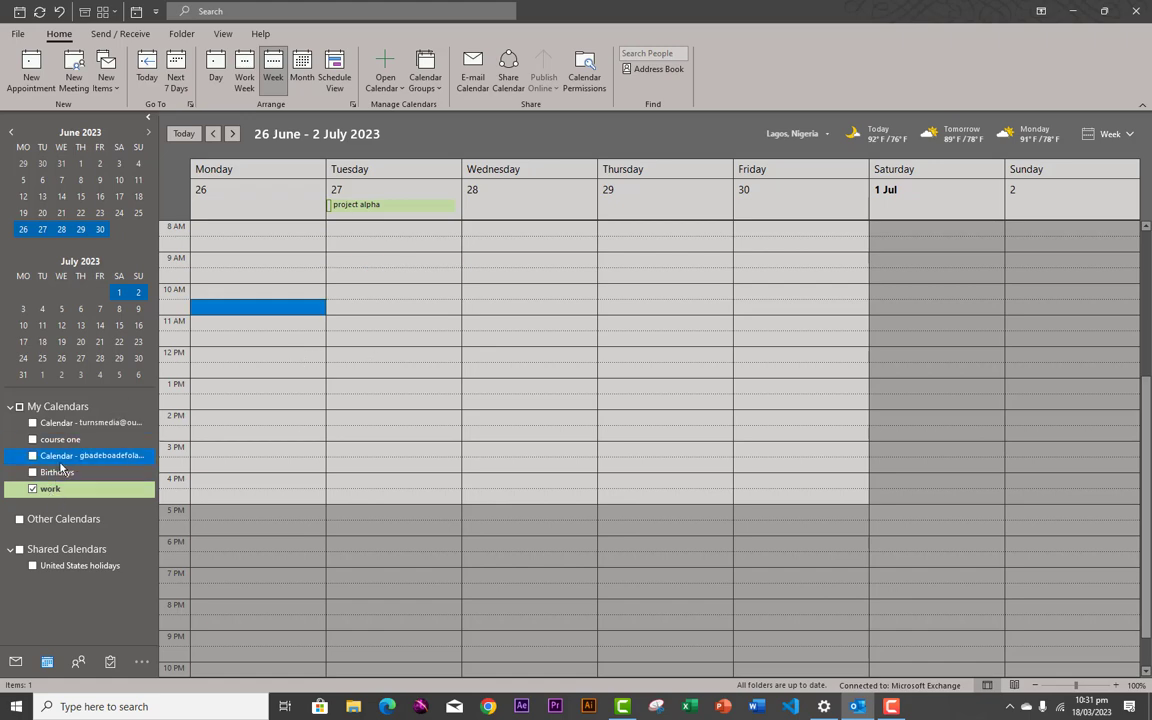
- View the shared United States holidays calendar beside the work calendar, and close it again
{"action": "left_click", "coordinate": [53, 522]}
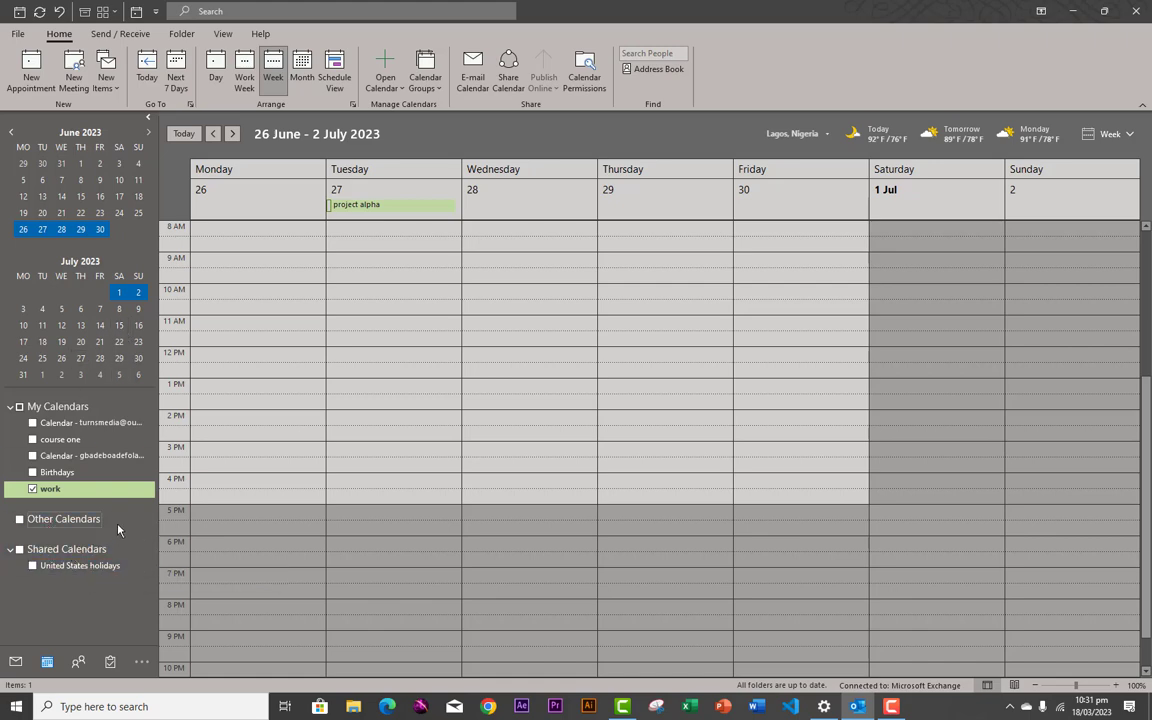
{"action": "left_click", "coordinate": [32, 566]}
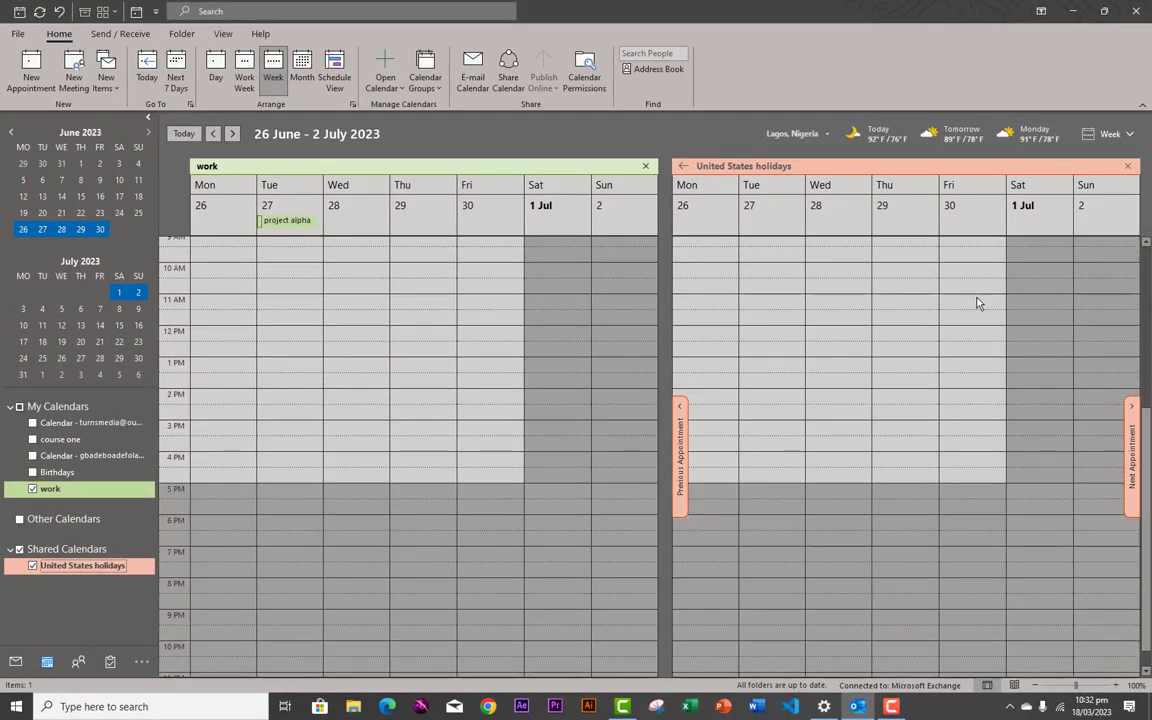
{"action": "scroll", "coordinate": [978, 303], "scroll_direction": "down", "scroll_amount": 3}
{"action": "scroll", "coordinate": [975, 303], "scroll_direction": "up", "scroll_amount": 10}
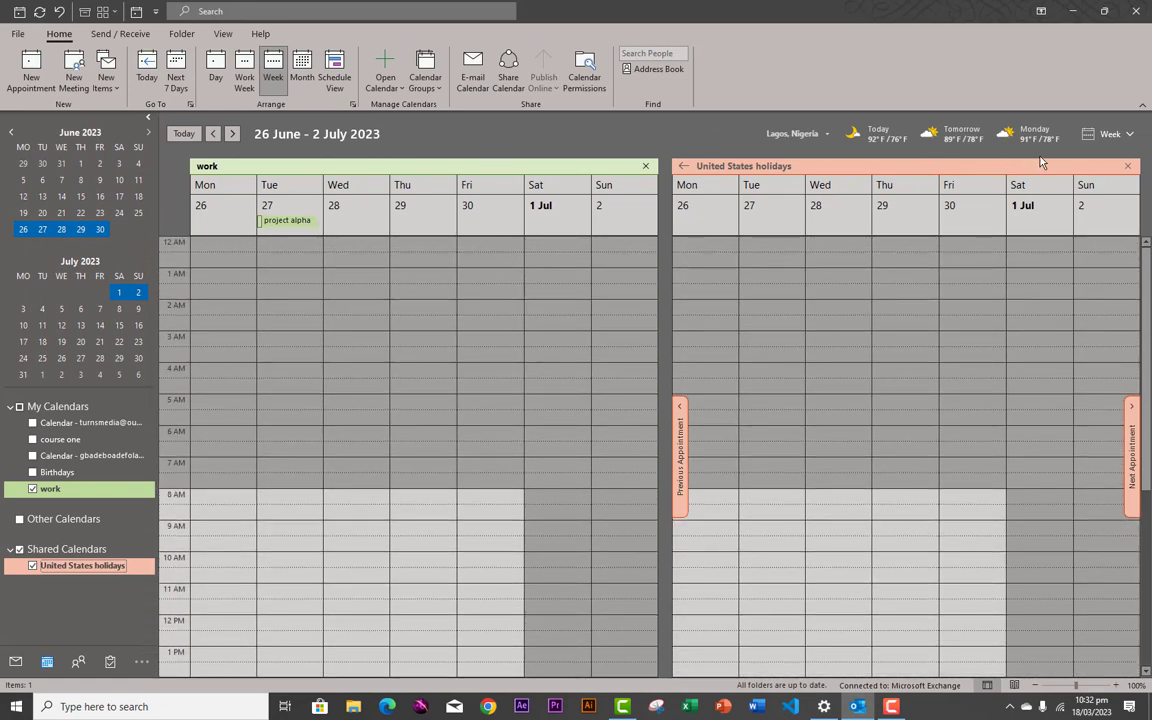
{"action": "left_click", "coordinate": [1128, 166]}
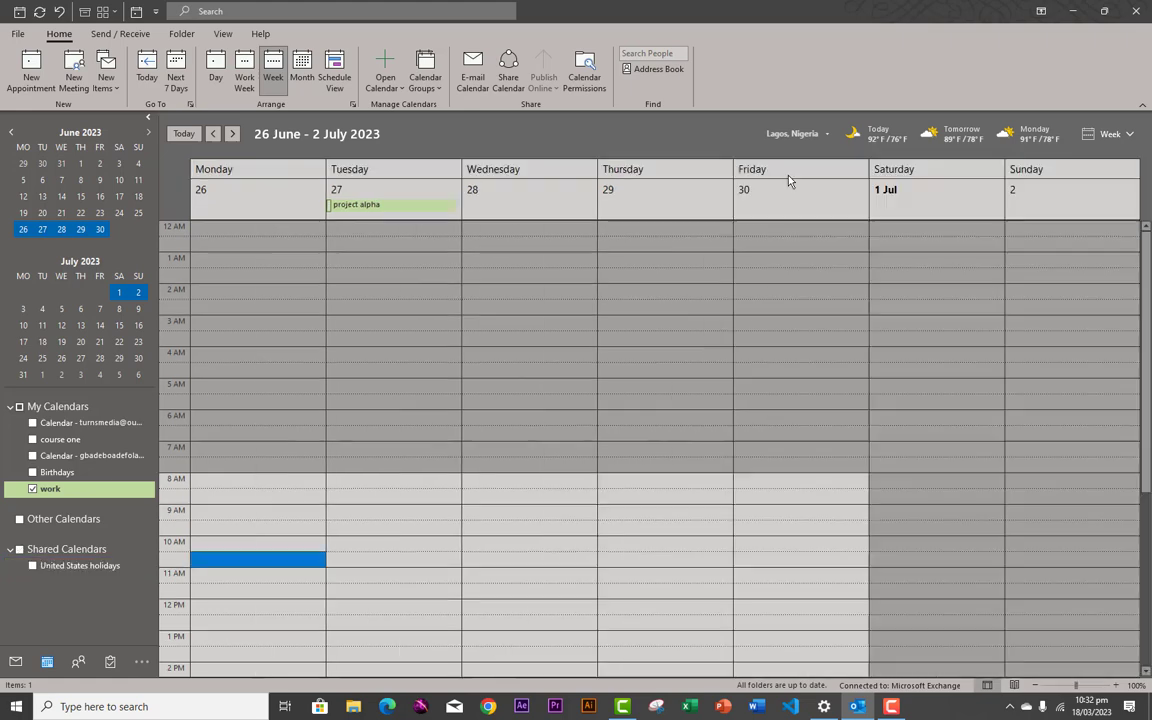
{"action": "left_click", "coordinate": [76, 551]}
- Show the work calendar in Day view and go to today's date, 18 March 2023
{"action": "left_click", "coordinate": [215, 70]}
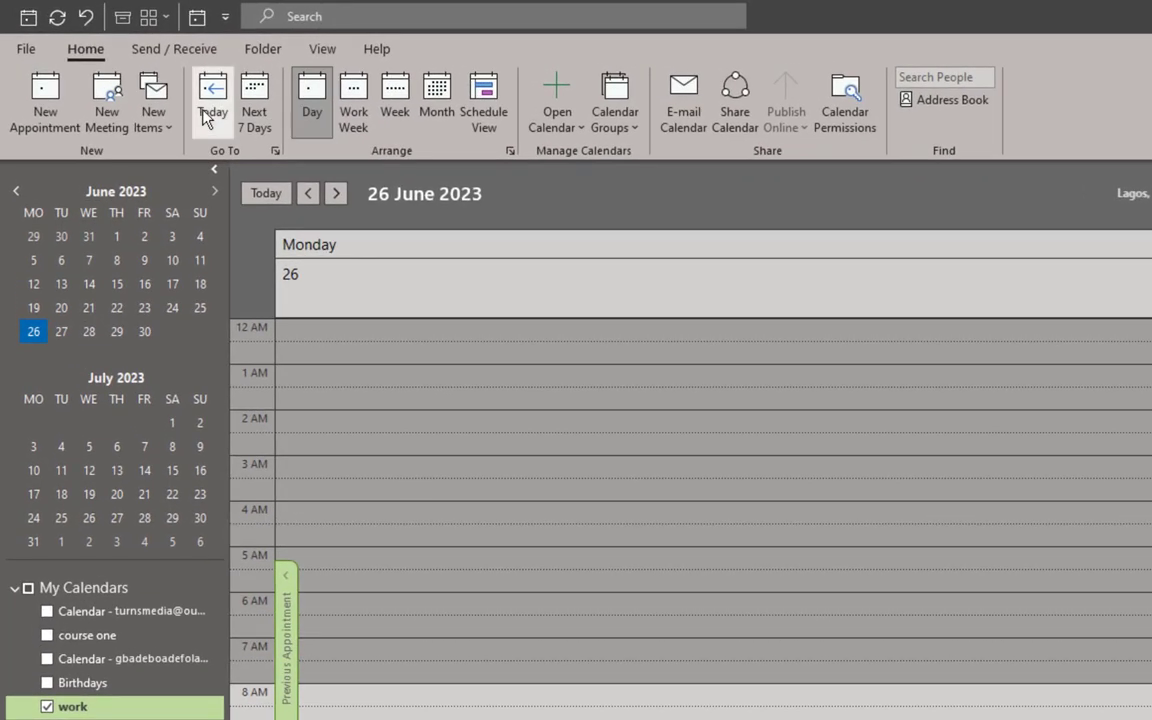
{"action": "left_click", "coordinate": [147, 68]}
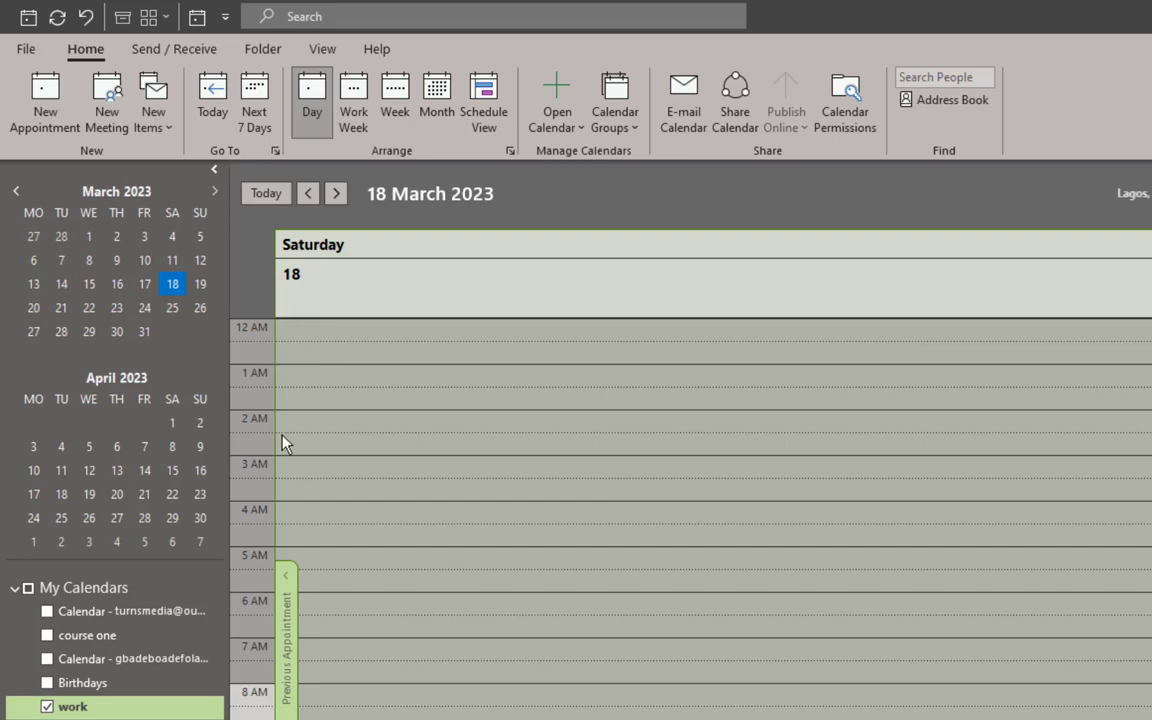
{"action": "left_click", "coordinate": [247, 671]}
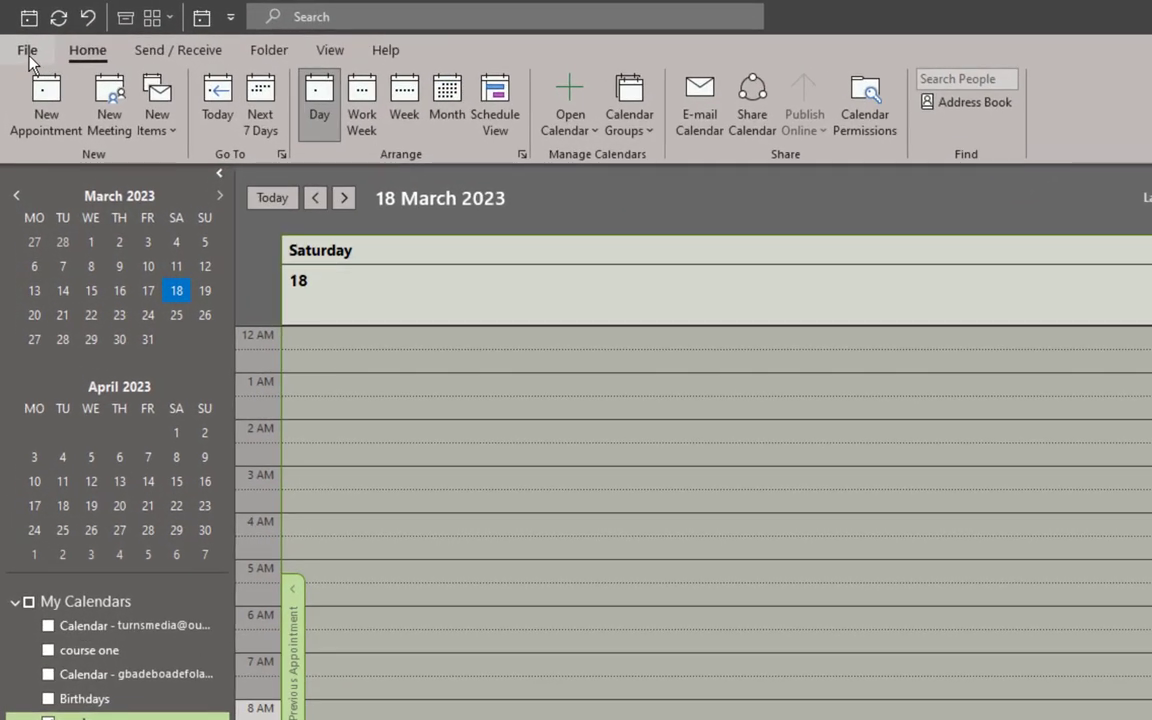
- Open the Calendar settings in Outlook Options
{"action": "left_click", "coordinate": [27, 50]}
{"action": "left_click", "coordinate": [29, 52]}
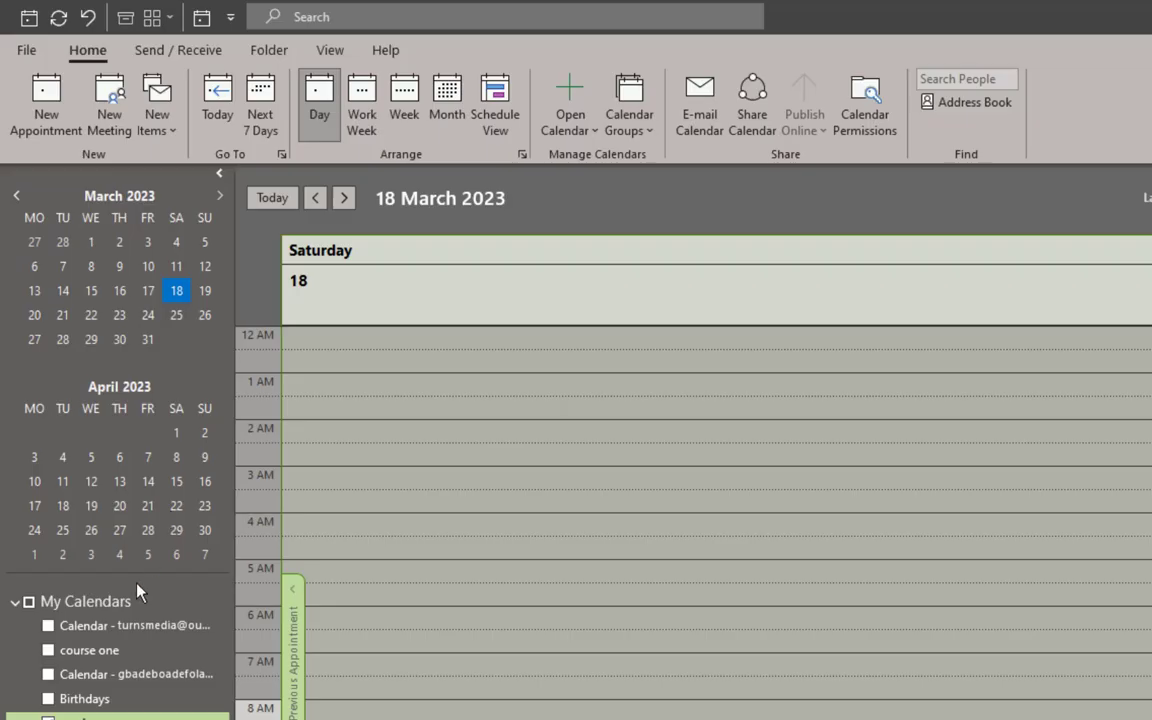
{"action": "left_click", "coordinate": [26, 49]}
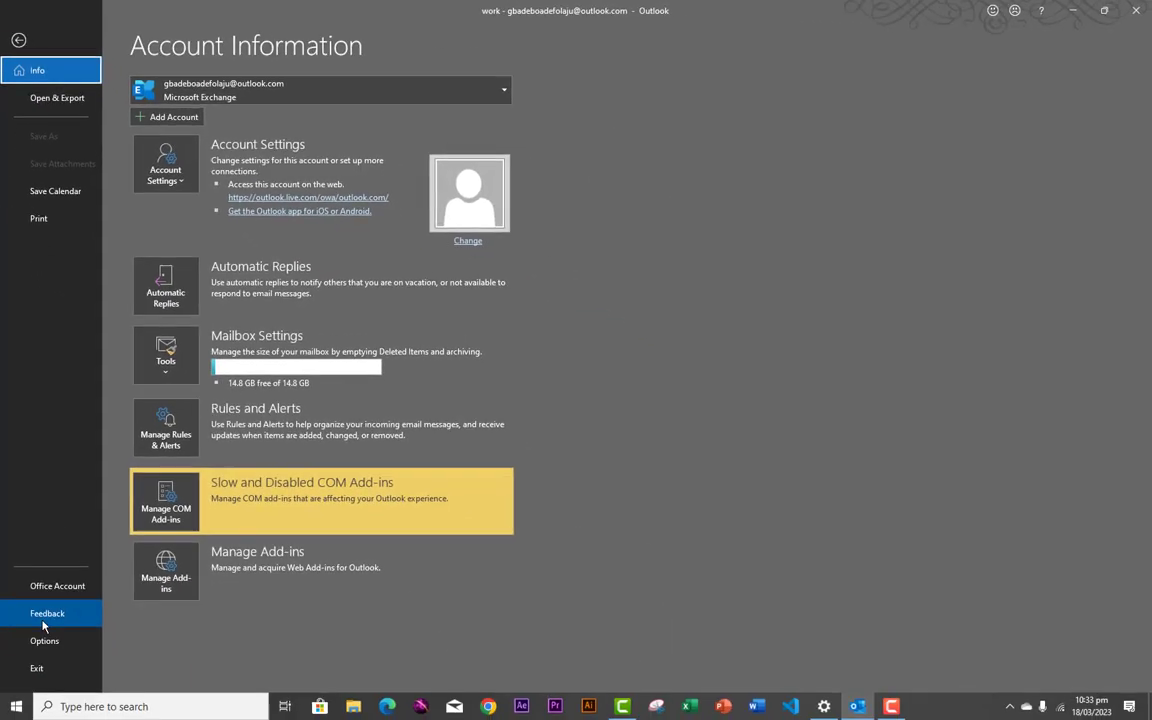
{"action": "left_click", "coordinate": [37, 640]}
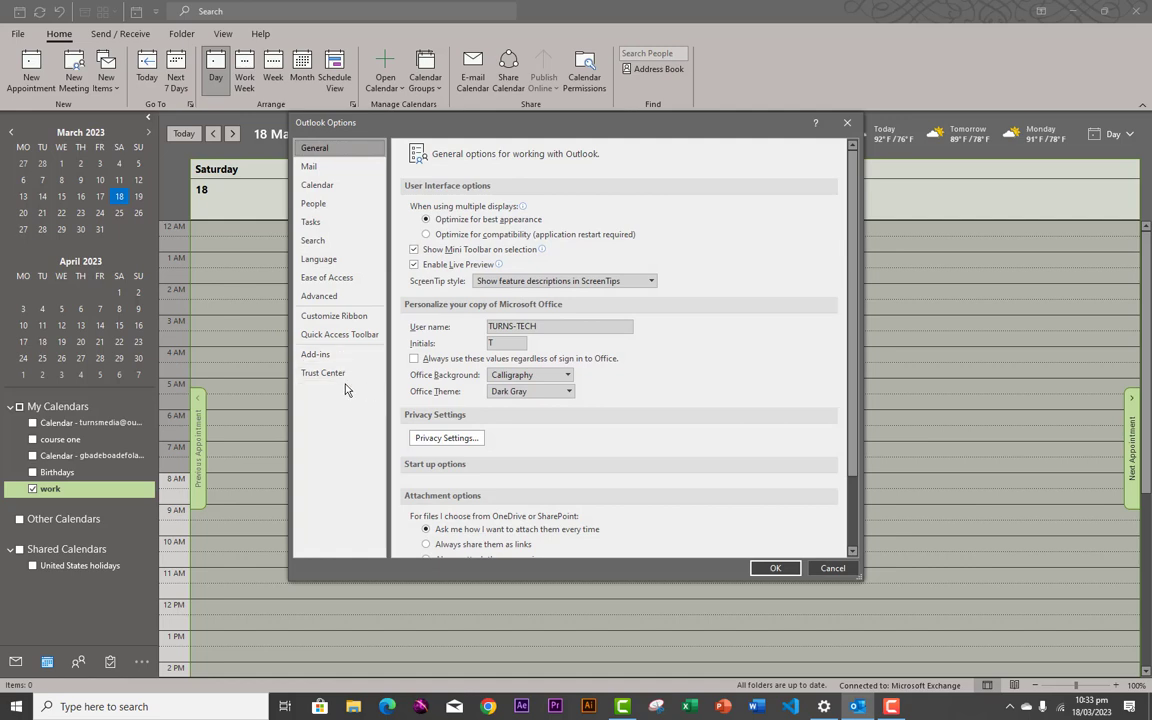
{"action": "left_click", "coordinate": [322, 186]}
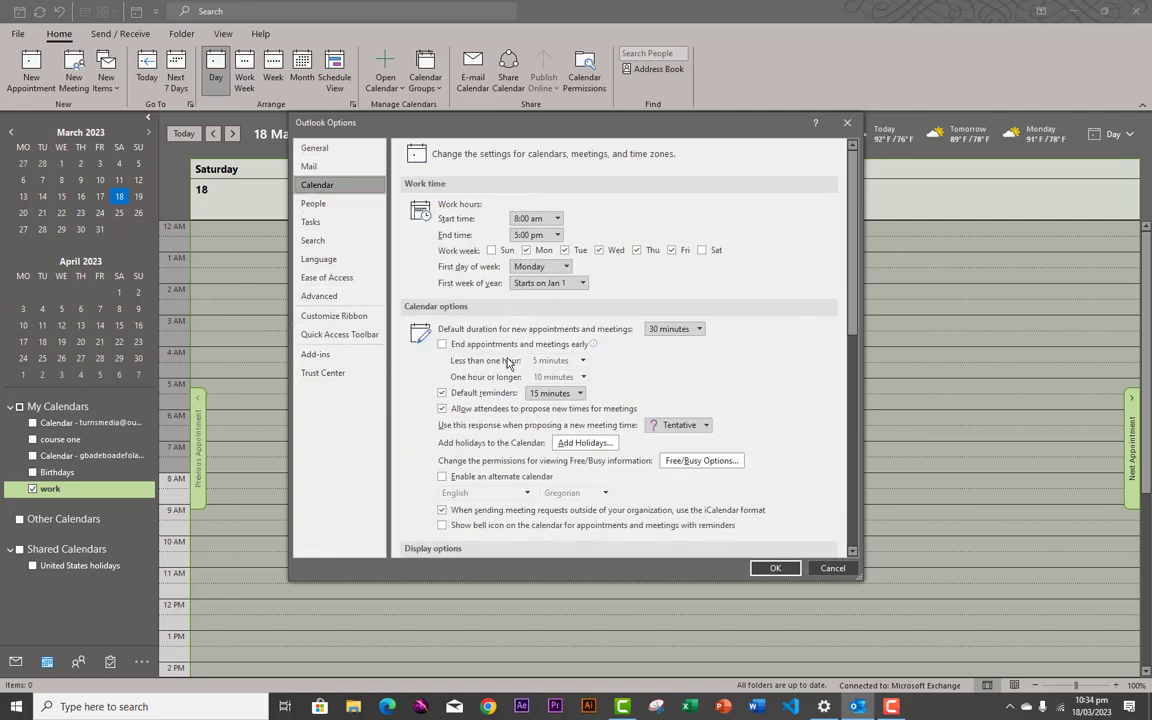
- Label the primary time zone west Africa in the calendar's time zone settings
{"action": "scroll", "coordinate": [505, 395], "scroll_direction": "down", "scroll_amount": 1}
{"action": "scroll", "coordinate": [511, 407], "scroll_direction": "down", "scroll_amount": 1}
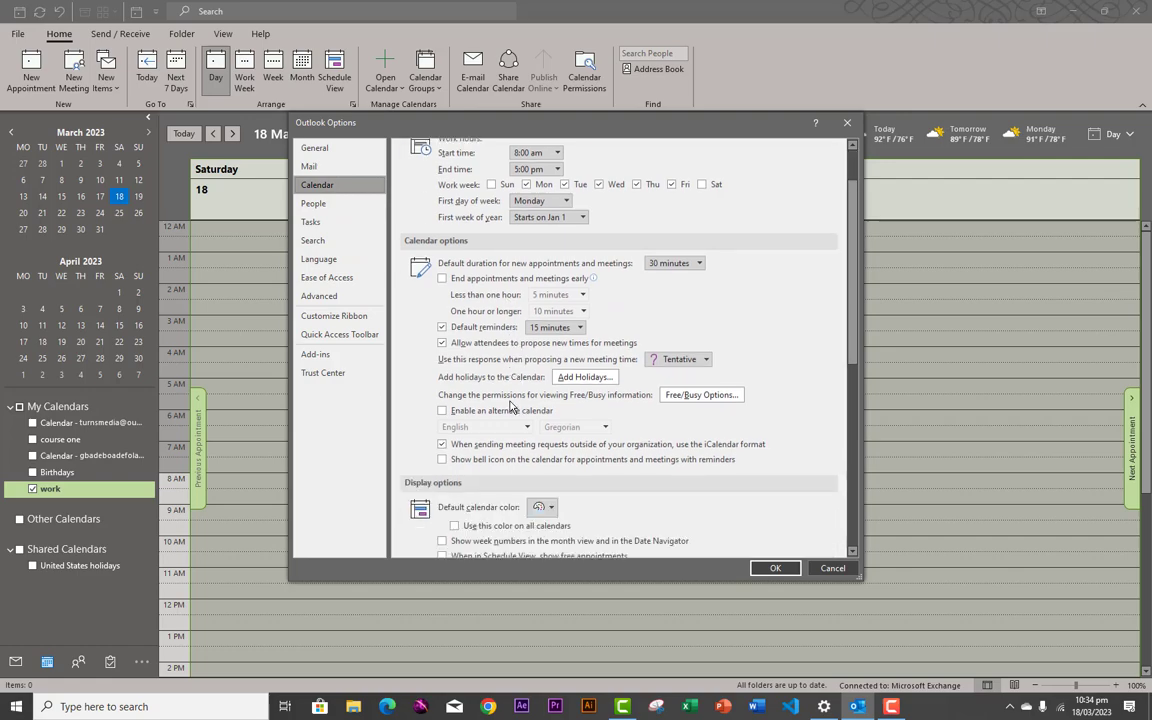
{"action": "scroll", "coordinate": [511, 407], "scroll_direction": "down", "scroll_amount": 5}
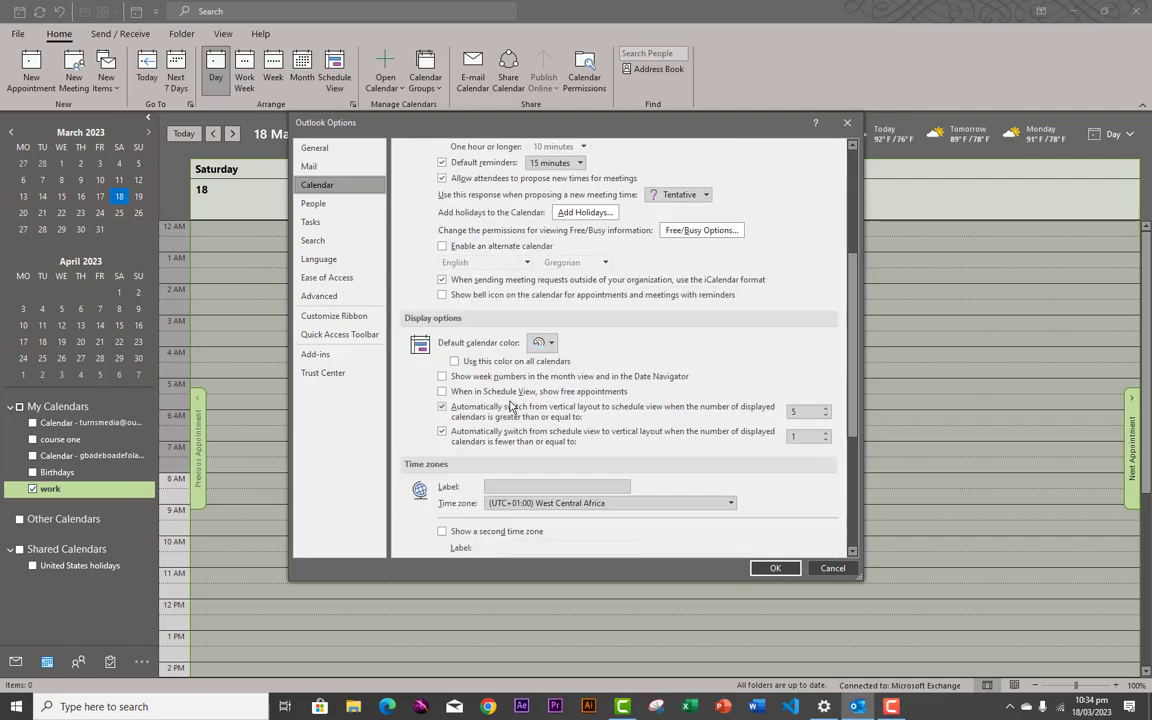
{"action": "scroll", "coordinate": [420, 495], "scroll_direction": "down", "scroll_amount": 1}
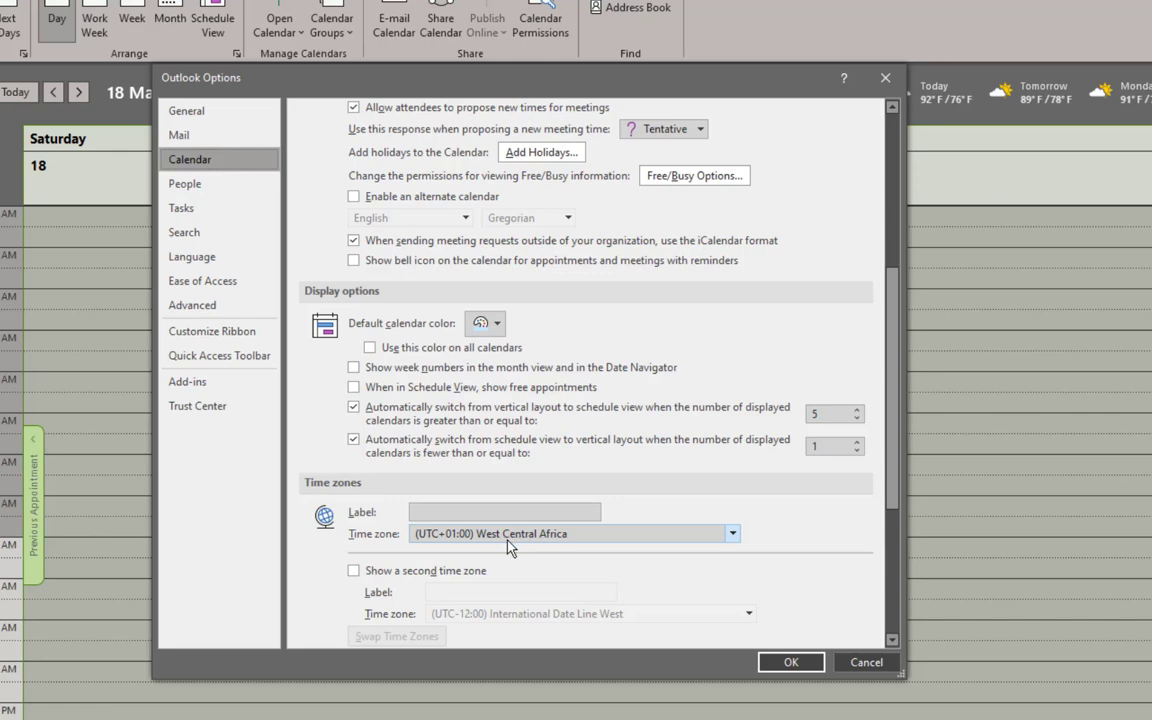
{"action": "left_click", "coordinate": [474, 513]}
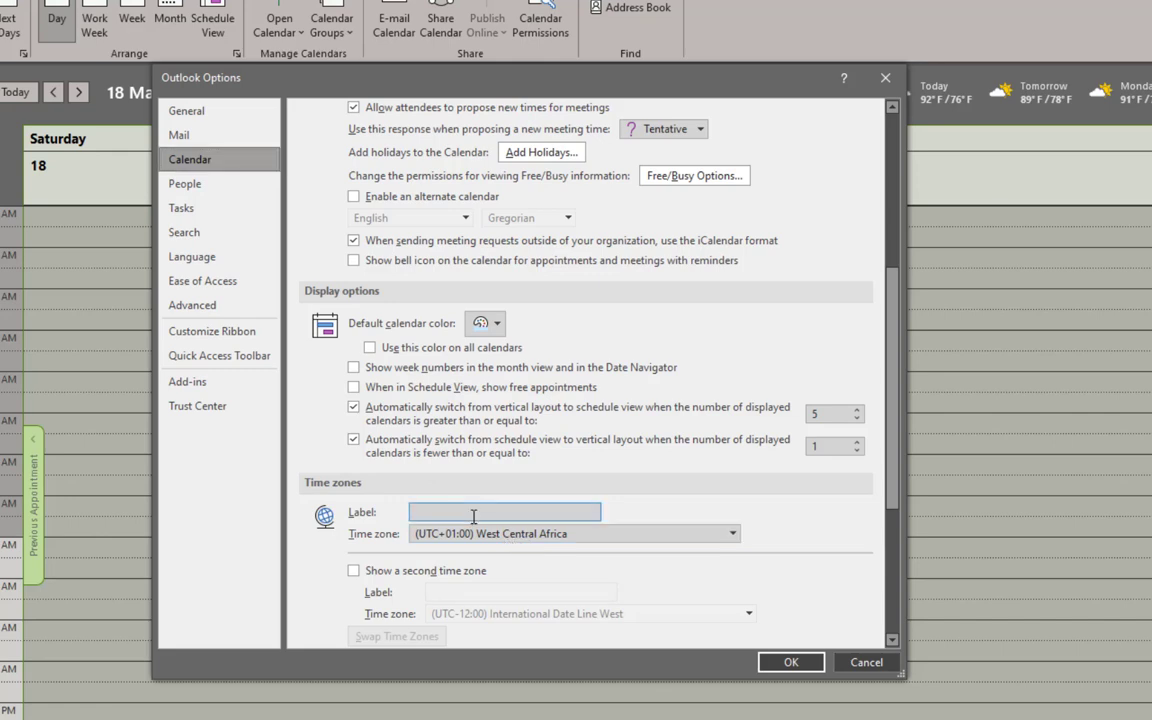
{"action": "type", "text": "west Africa"}
- Enable a second time zone and set it to (UTC-08:00) Pacific Time (US & Canada)
{"action": "left_click", "coordinate": [354, 571]}
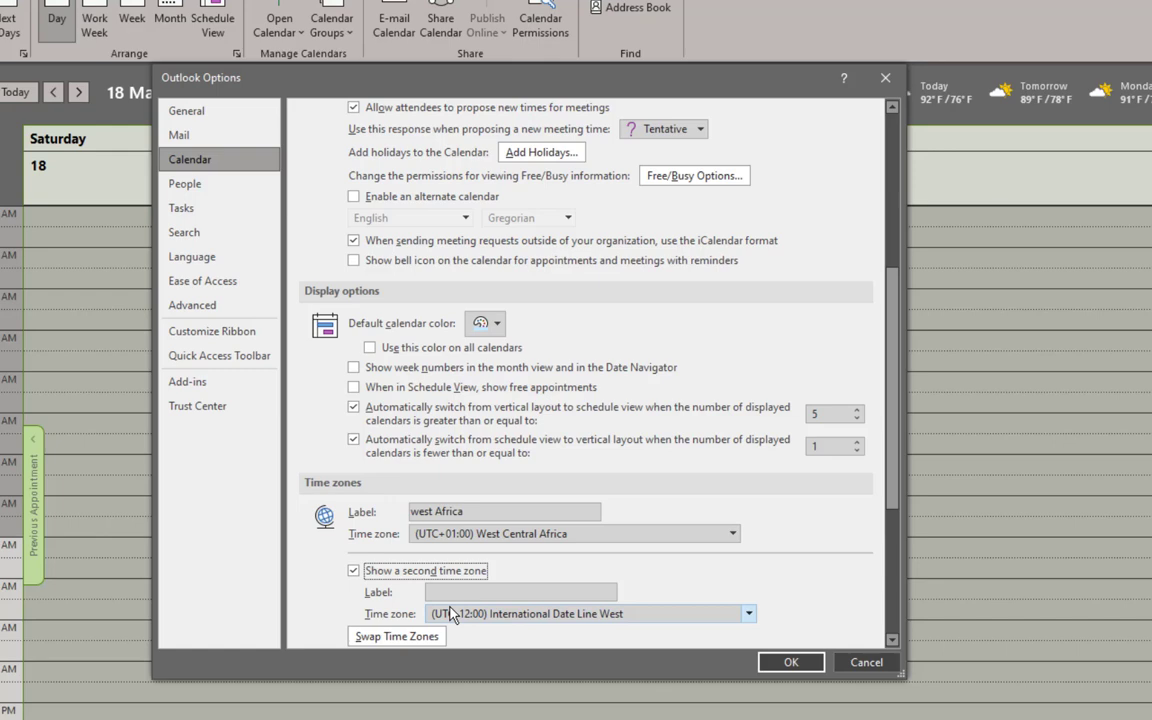
{"action": "scroll", "coordinate": [449, 613], "scroll_direction": "down", "scroll_amount": 2}
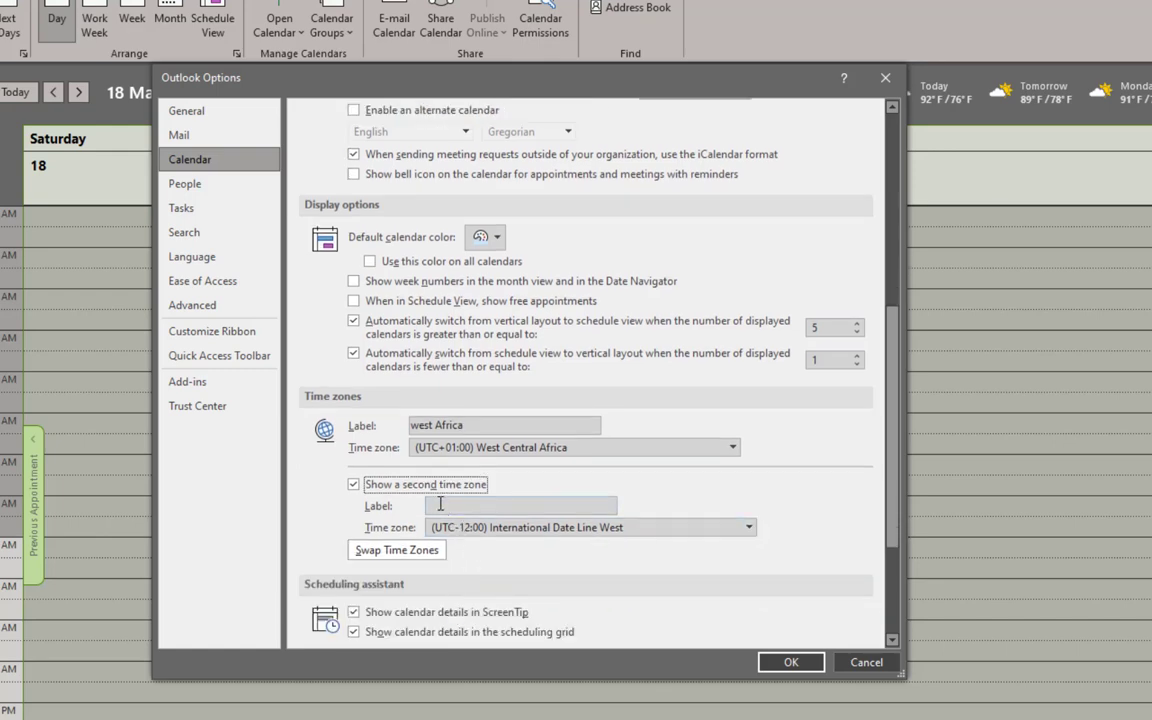
{"action": "left_click", "coordinate": [443, 509]}
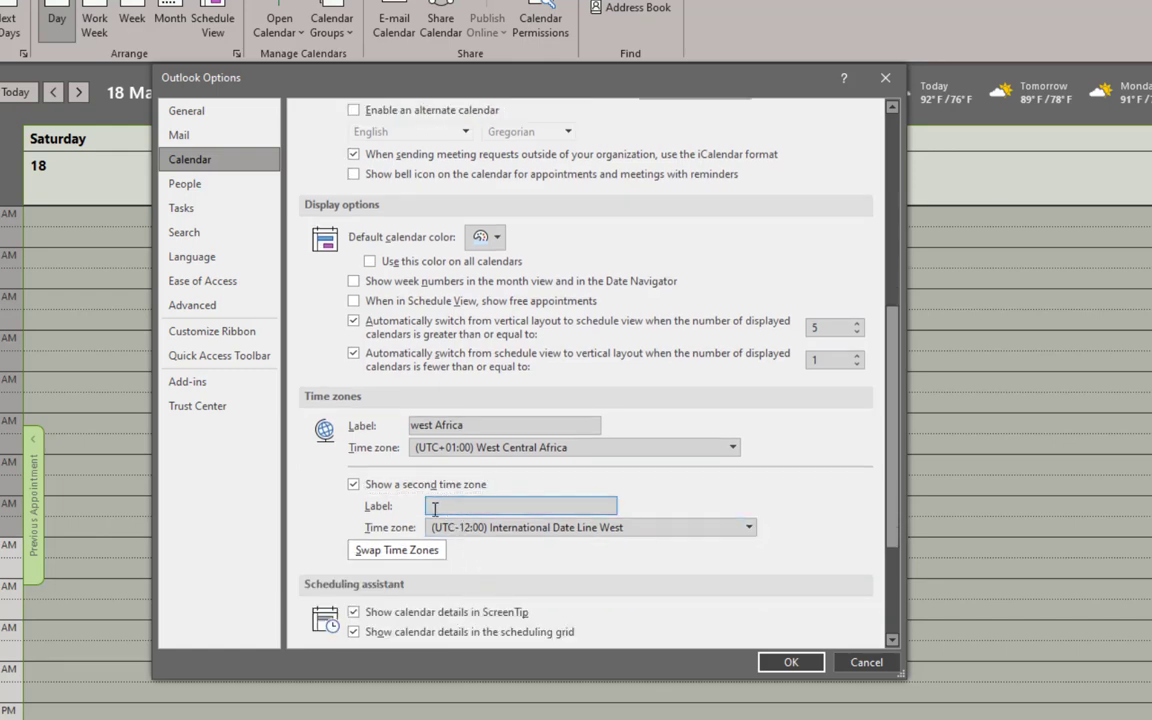
{"action": "left_click", "coordinate": [749, 528]}
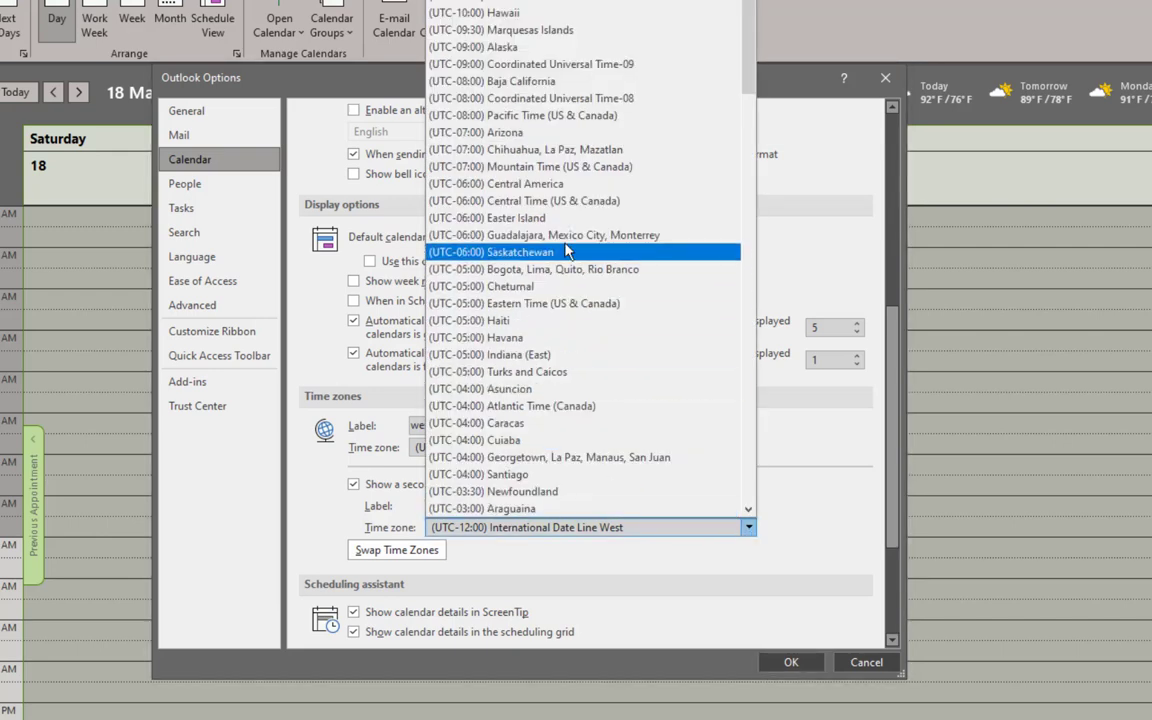
{"action": "left_click", "coordinate": [519, 122]}
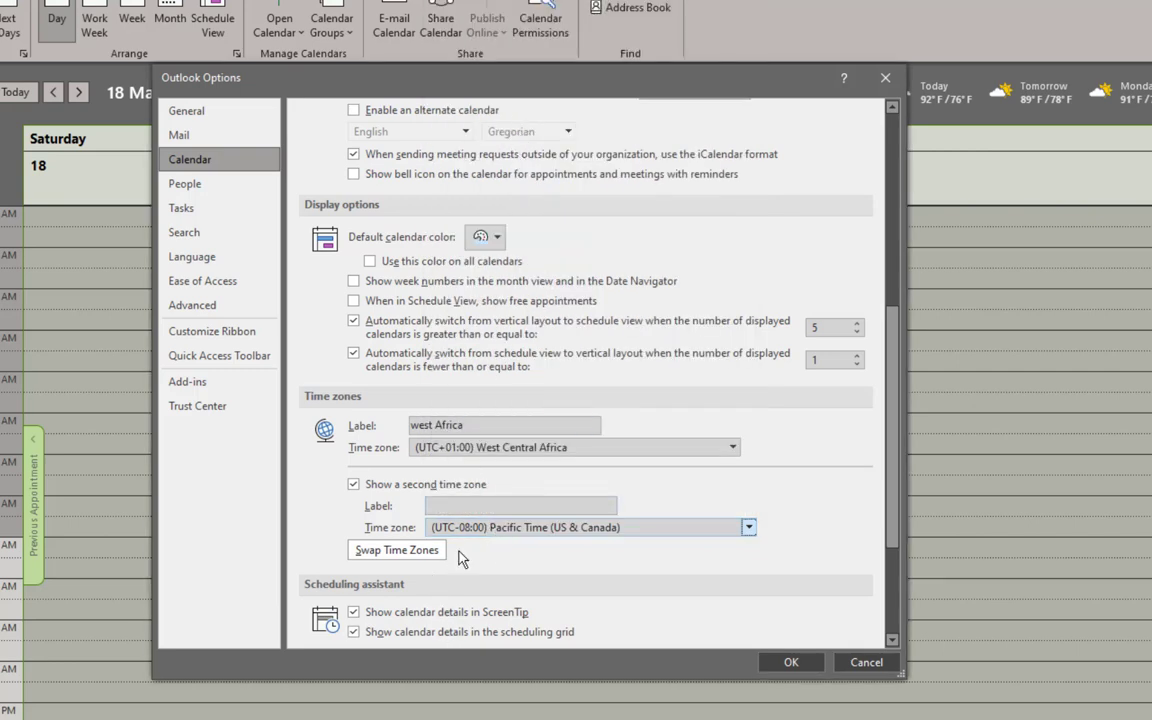
- Label the second time zone pacific and save the calendar options
{"action": "left_click", "coordinate": [446, 505]}
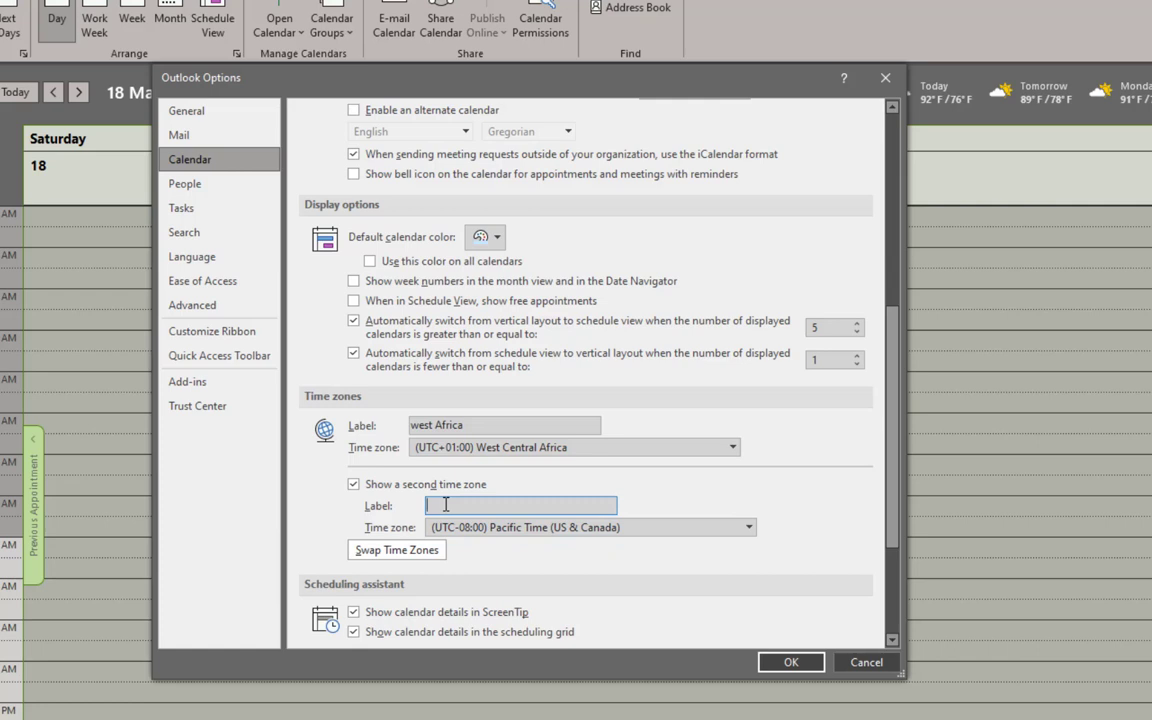
{"action": "type", "text": "pacific"}
{"action": "left_click", "coordinate": [788, 663]}
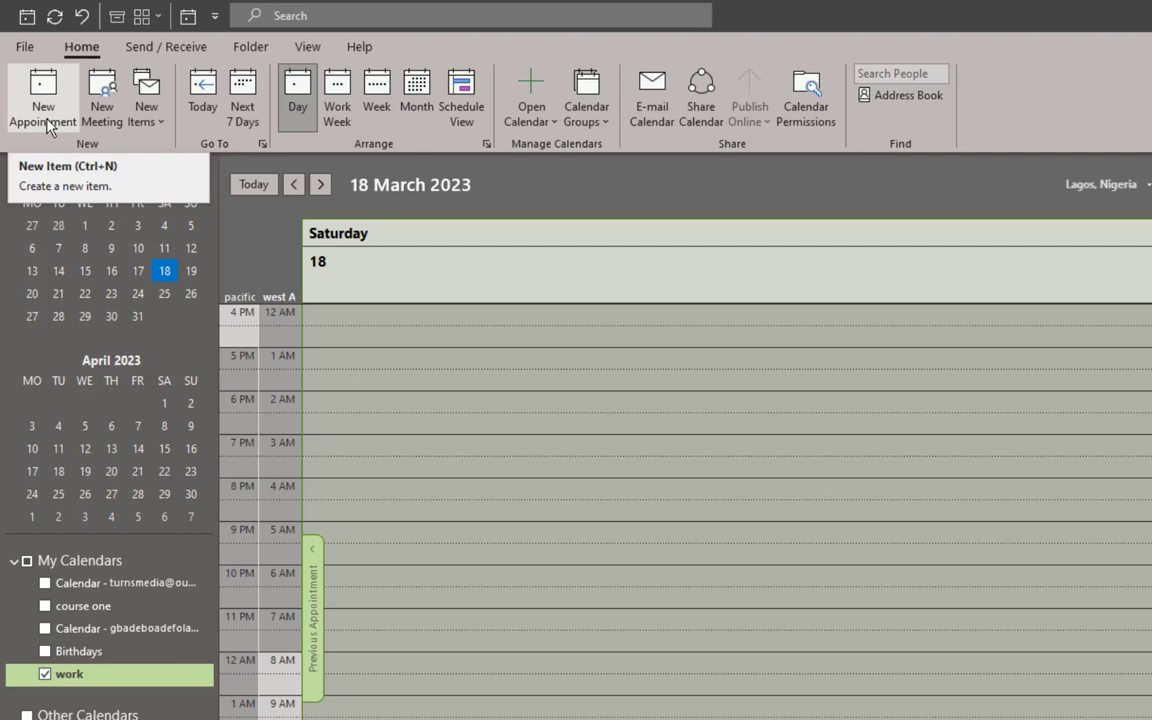
{"action": "left_click", "coordinate": [165, 128]}
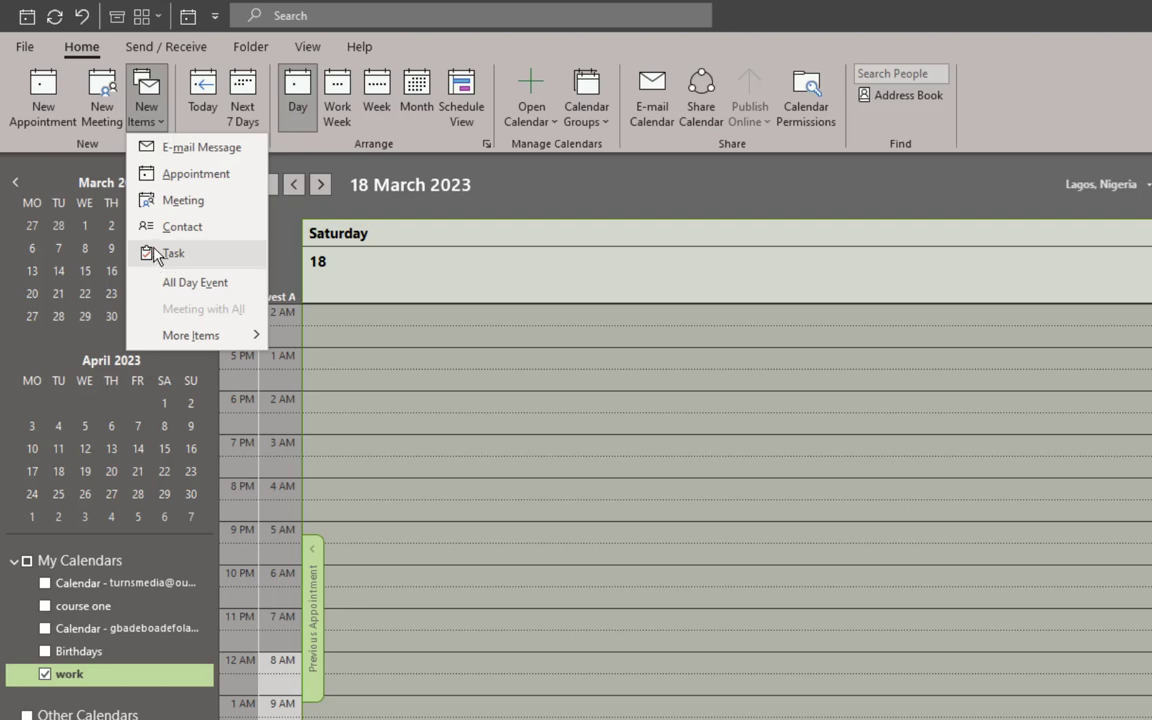
{"action": "left_click", "coordinate": [171, 109]}
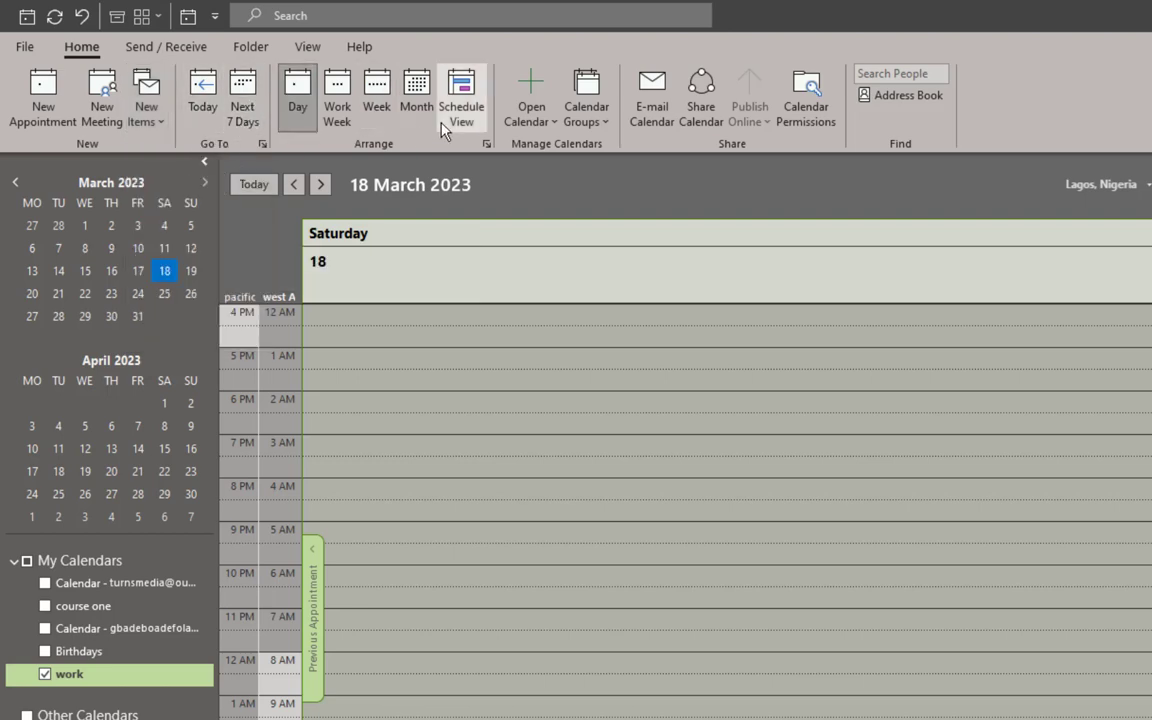
- Examine how to pick a TURNS TECH contact from the other account's address book for opening a shared calendar, and cancel without opening it
{"action": "left_click", "coordinate": [553, 122]}
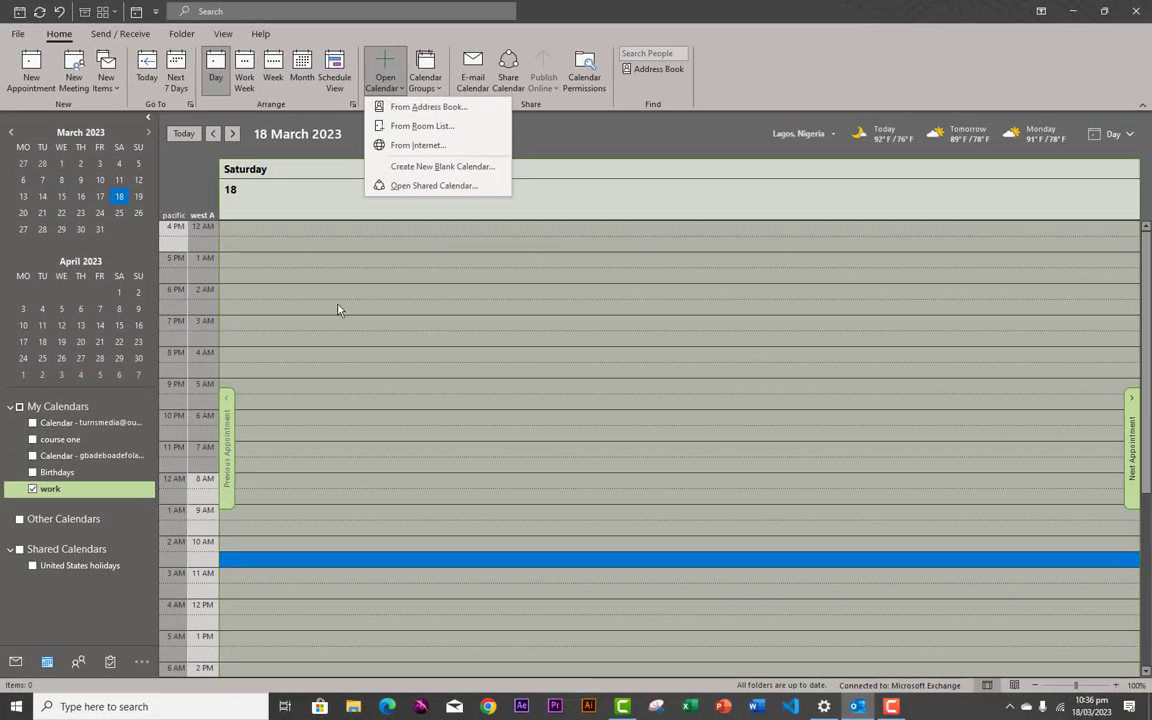
{"action": "left_click", "coordinate": [410, 187]}
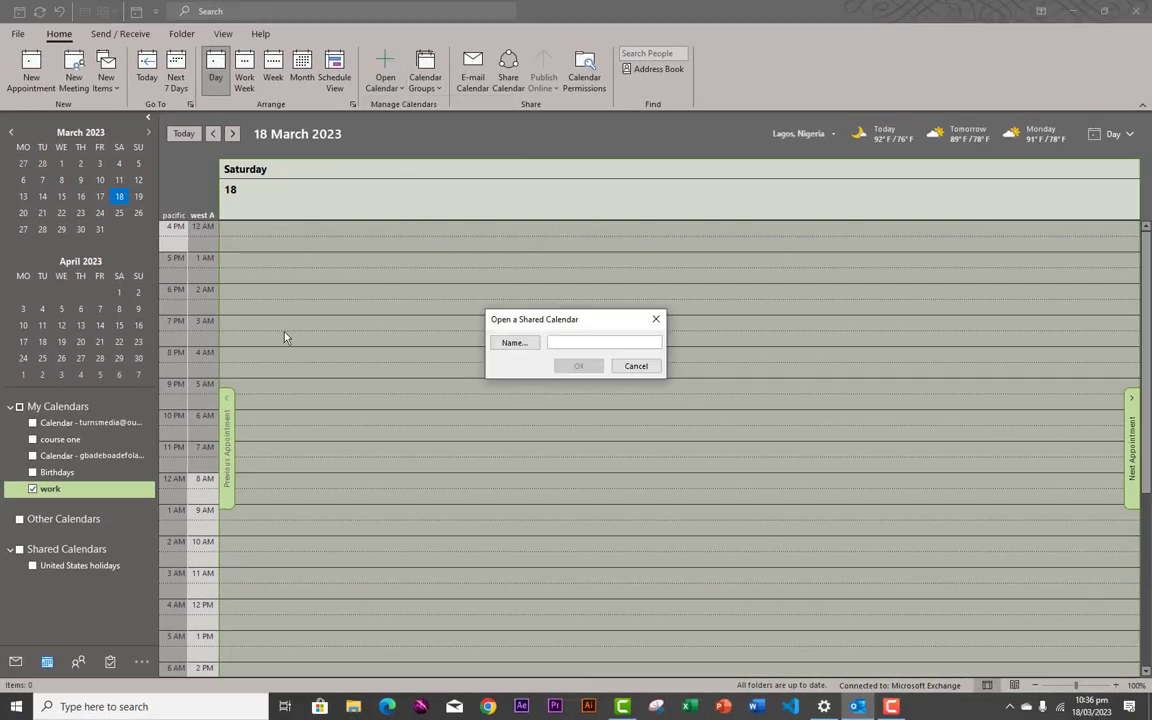
{"action": "left_click", "coordinate": [516, 344]}
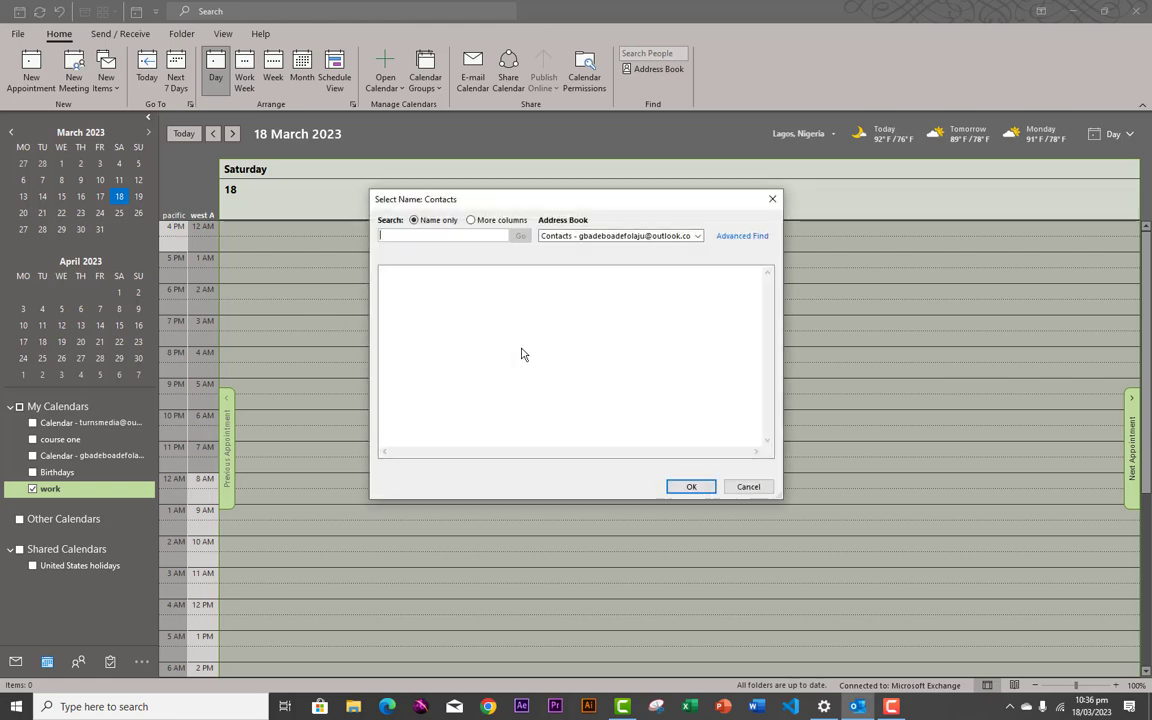
{"action": "left_click", "coordinate": [697, 236]}
{"action": "left_click", "coordinate": [561, 256]}
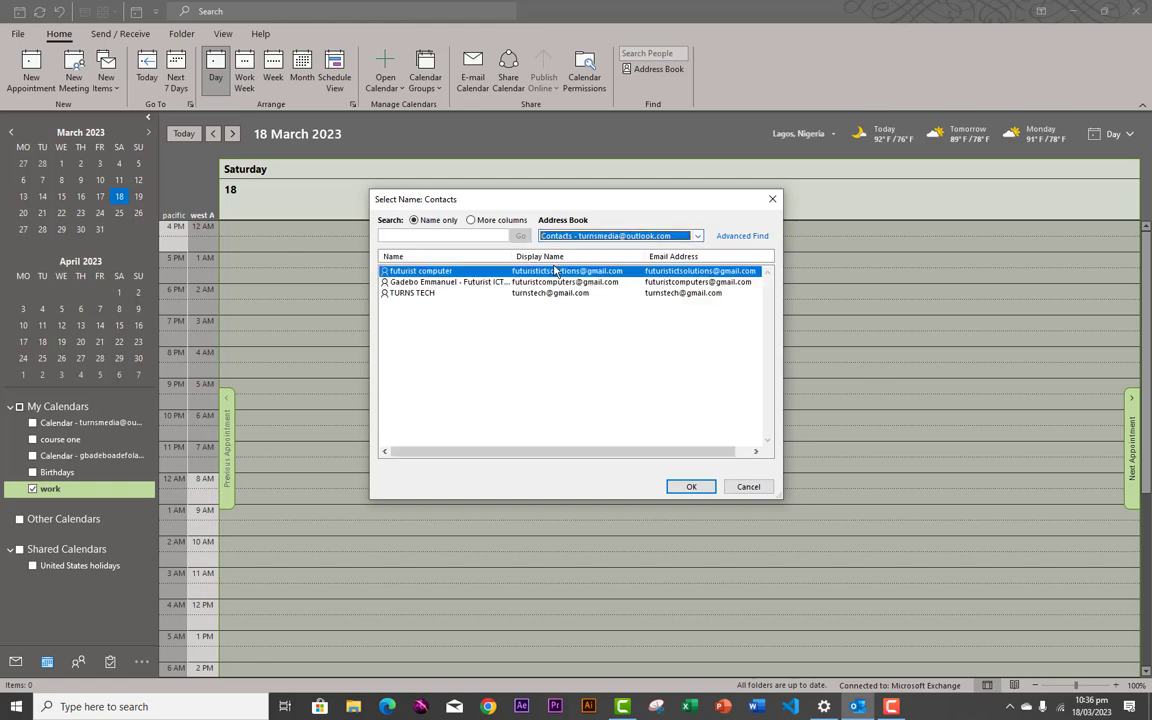
{"action": "left_click", "coordinate": [412, 294]}
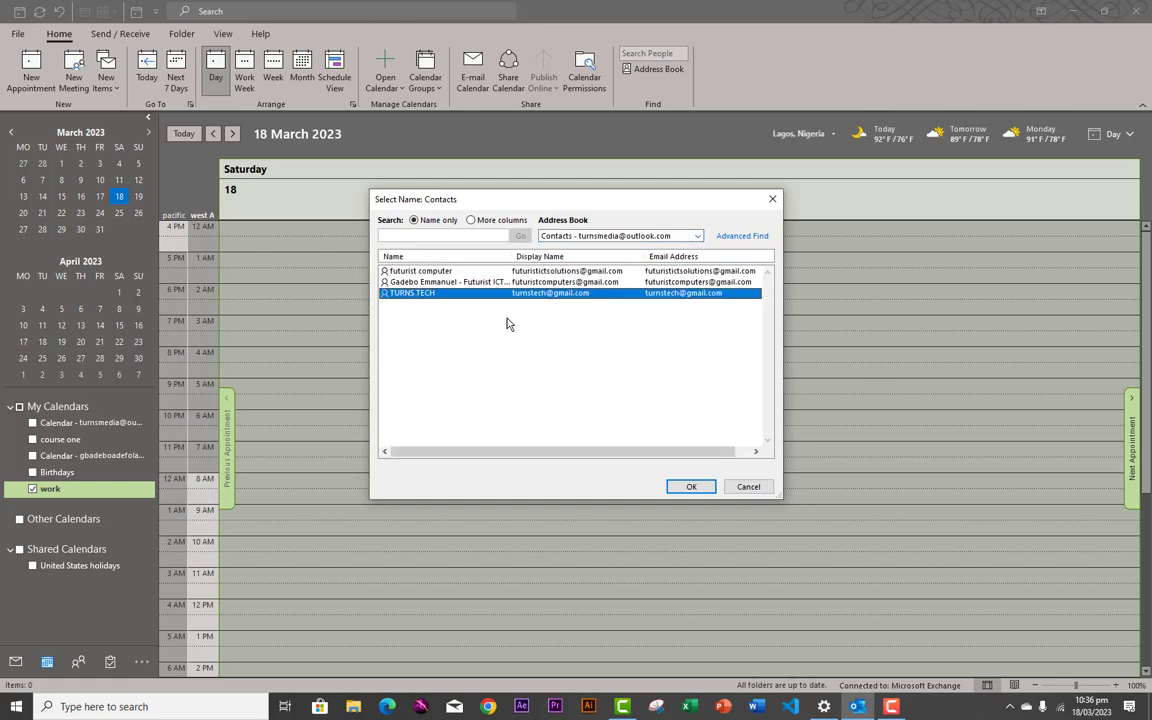
{"action": "left_click", "coordinate": [747, 486]}
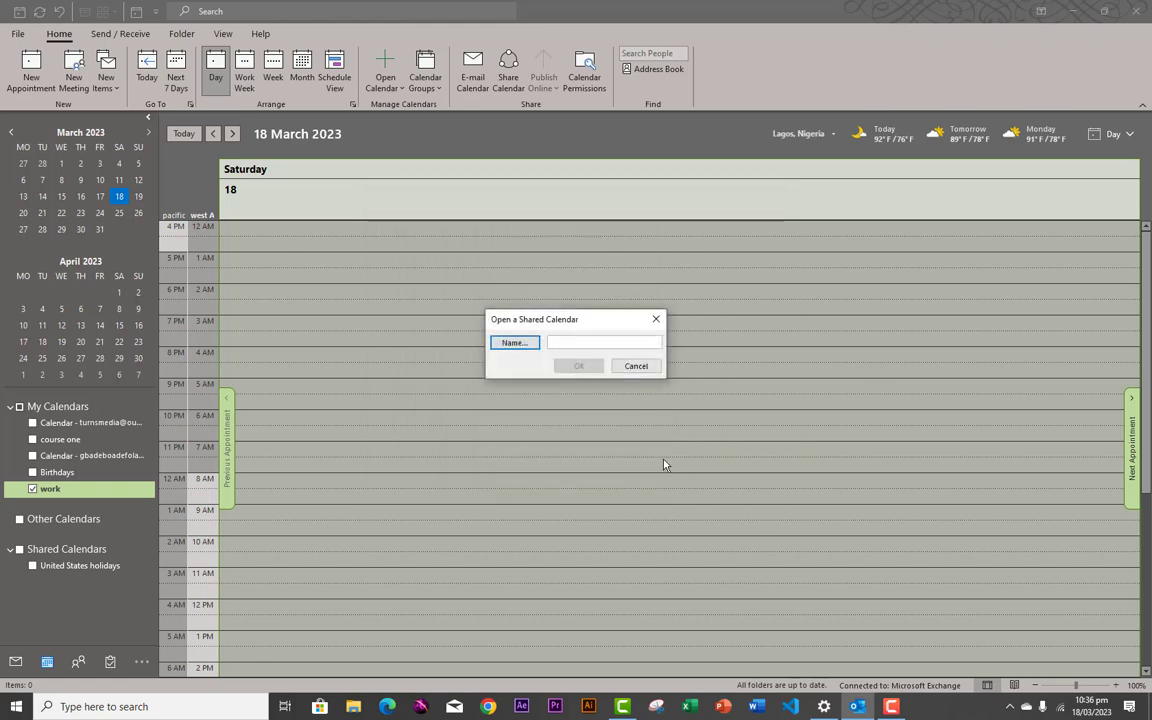
{"action": "left_click", "coordinate": [640, 367]}
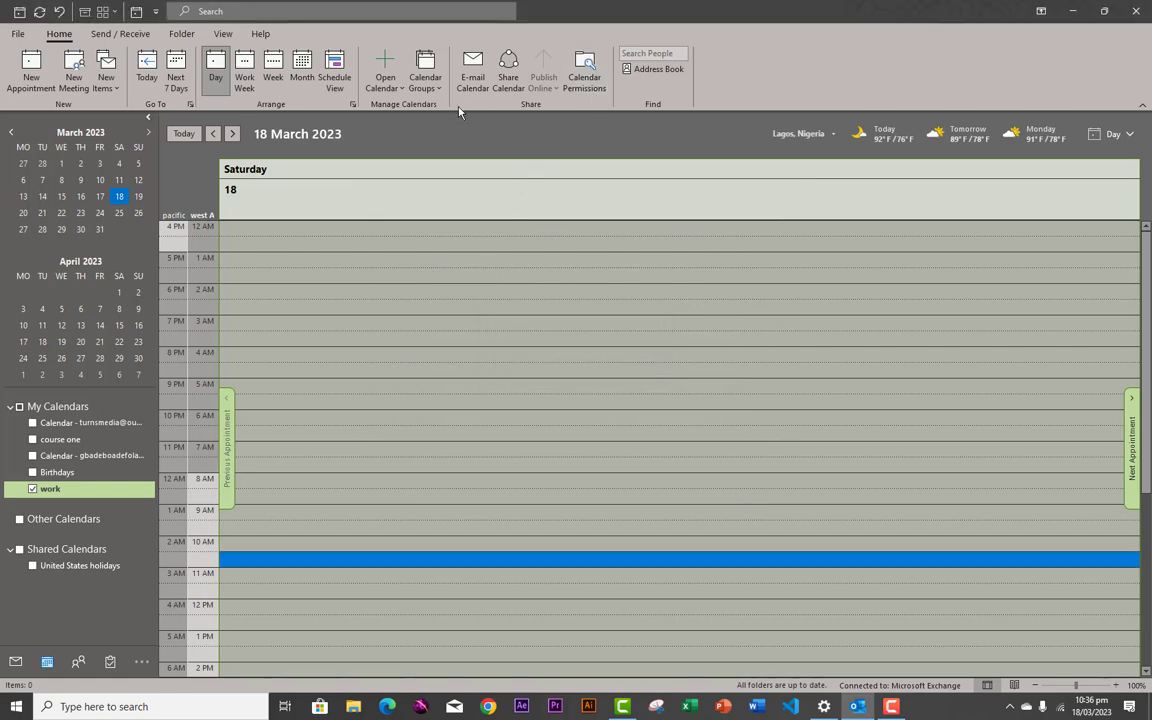
- View the dialog for creating a new blank calendar and close it without creating one
{"action": "left_click", "coordinate": [400, 97]}
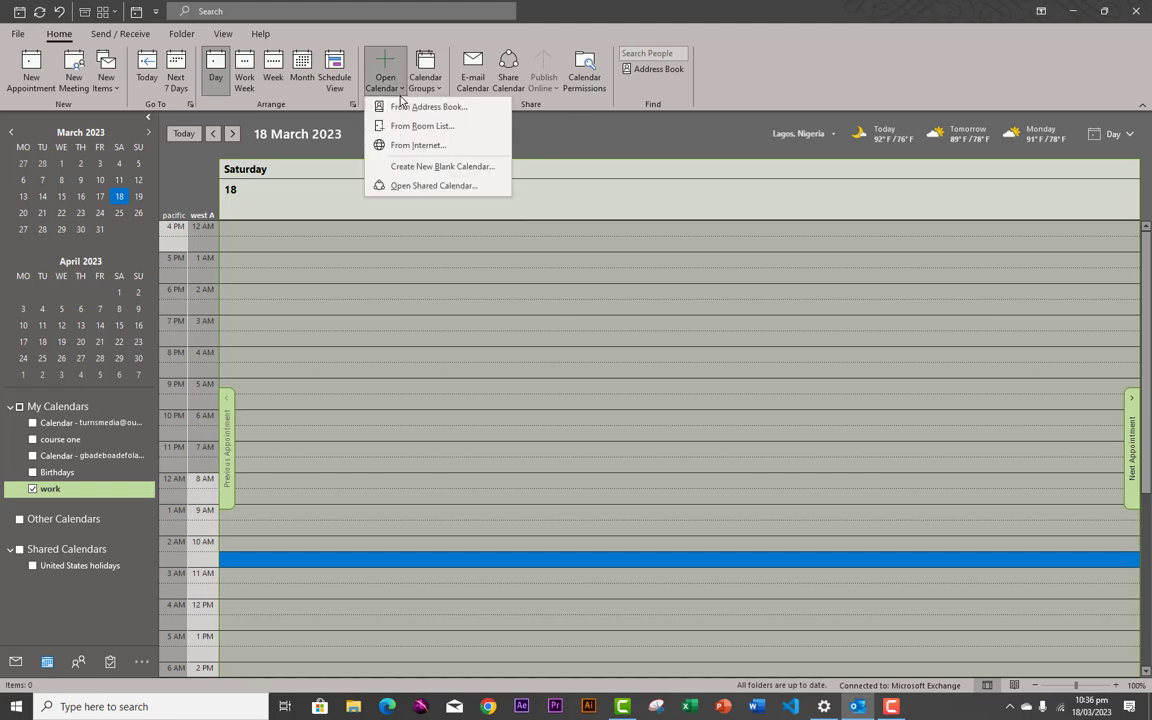
{"action": "left_click", "coordinate": [444, 171]}
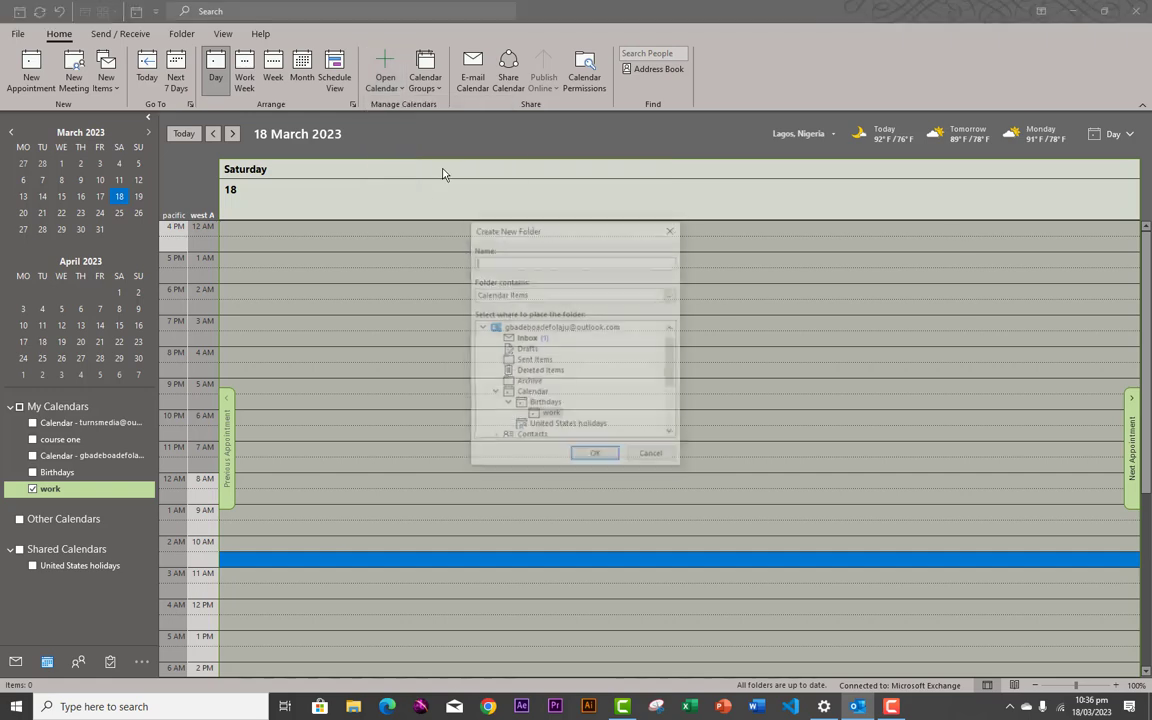
{"action": "left_click", "coordinate": [673, 233]}
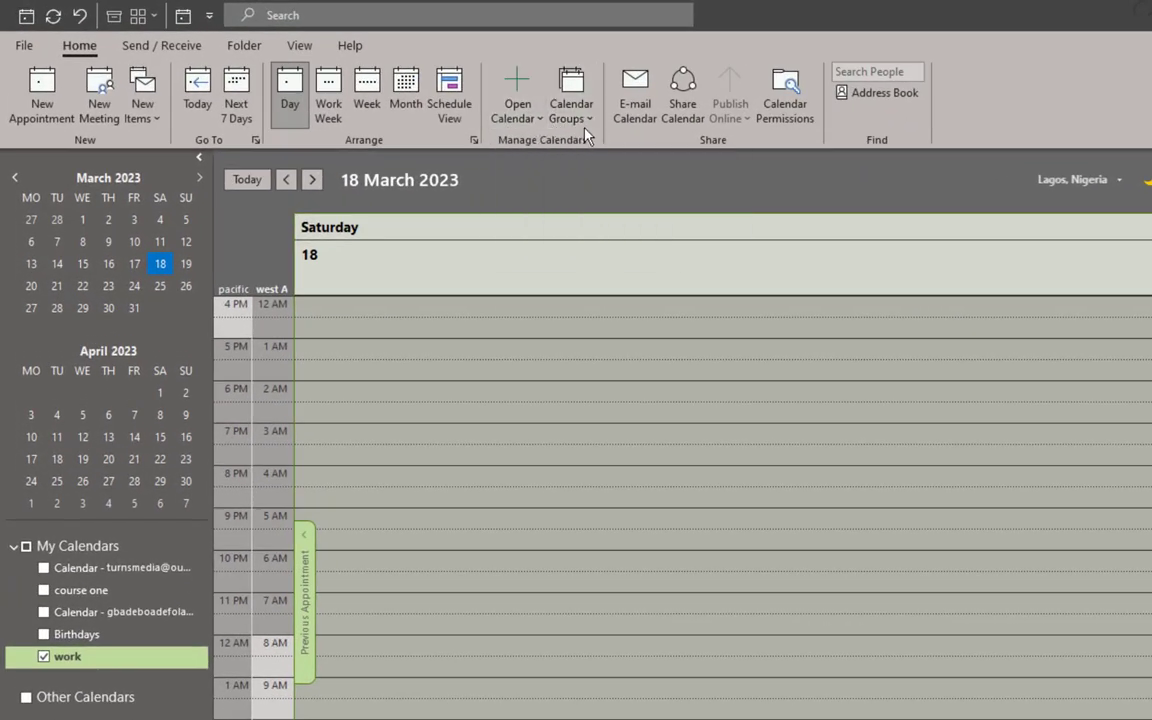
- View the calendar group options and the naming dialog for a new calendar group, and close it without creating one
{"action": "left_click", "coordinate": [589, 118]}
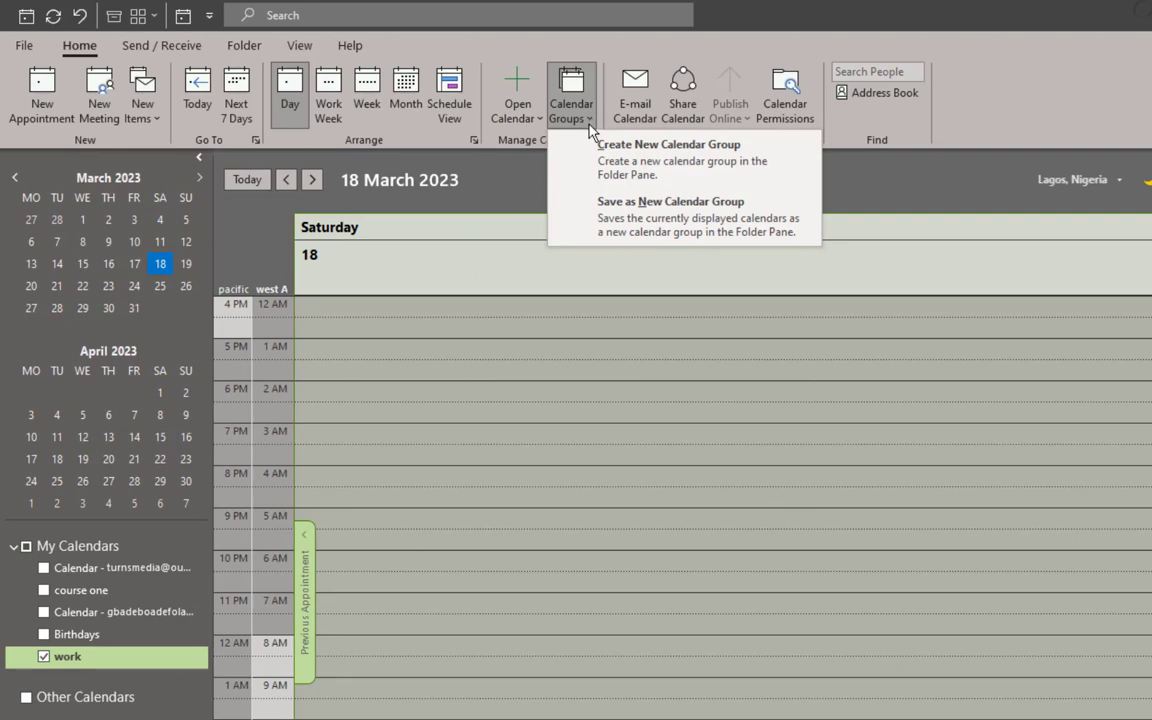
{"action": "left_click", "coordinate": [850, 188]}
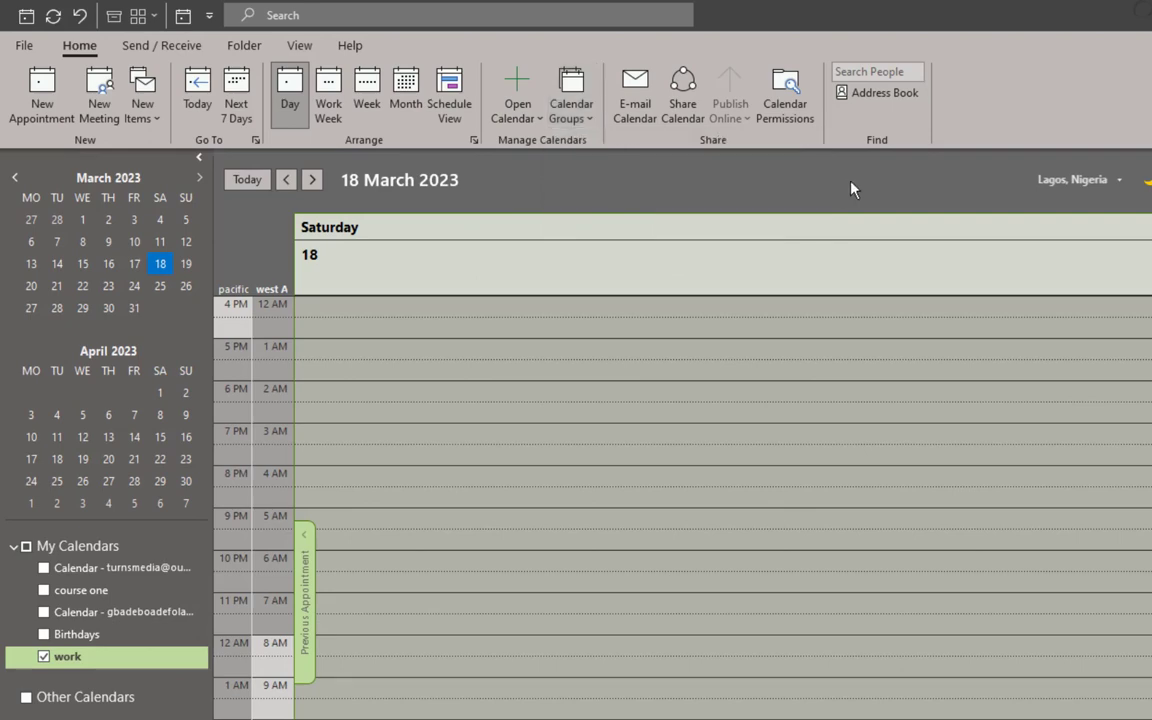
{"action": "left_click", "coordinate": [575, 108]}
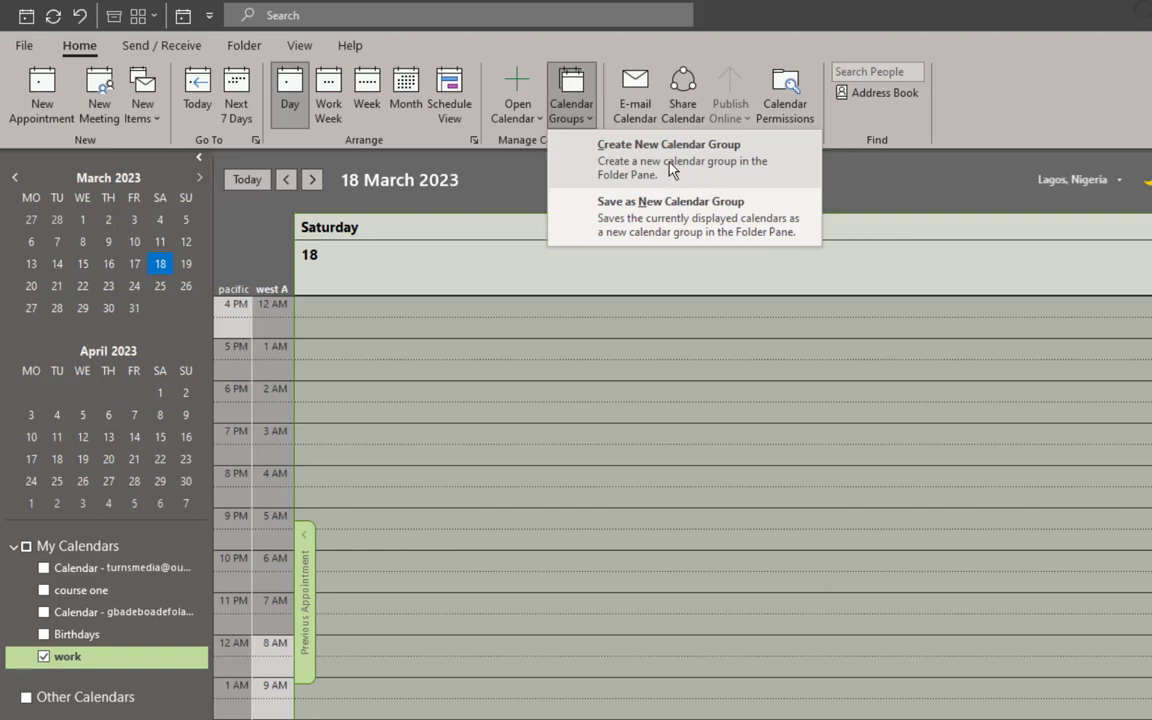
{"action": "left_click", "coordinate": [643, 160]}
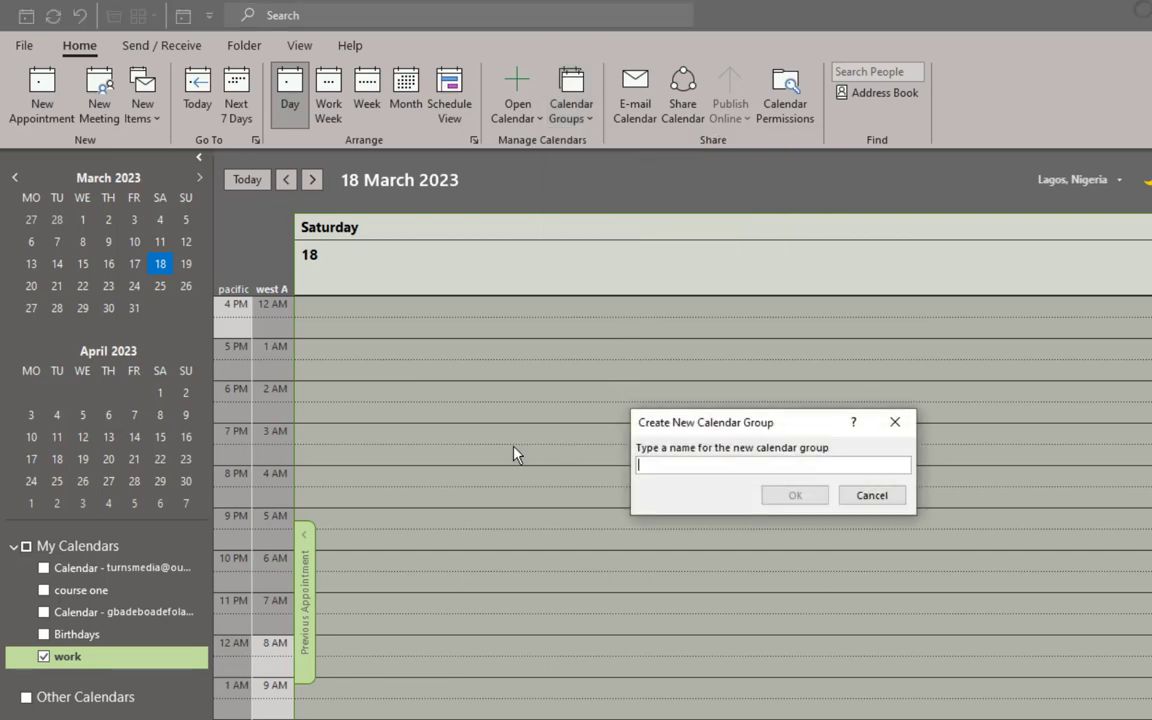
{"action": "left_click", "coordinate": [892, 424]}
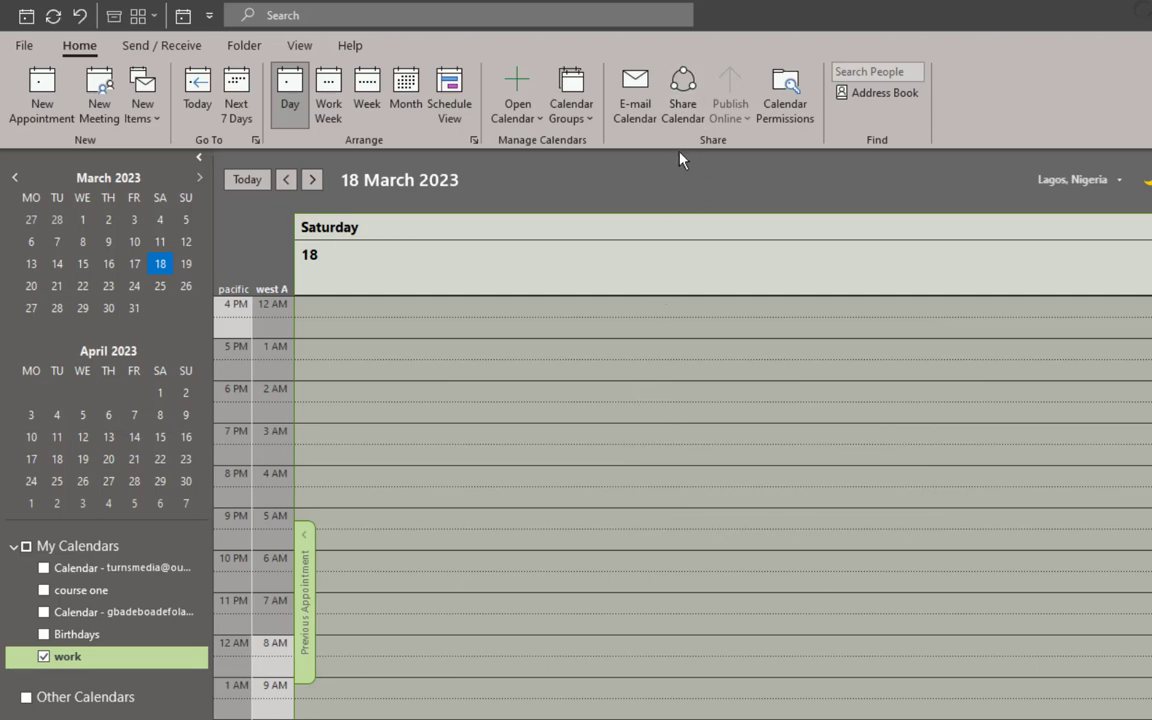
- Examine the date range choices for sending the work calendar via email, and cancel without attaching the calendar
{"action": "left_click", "coordinate": [634, 113]}
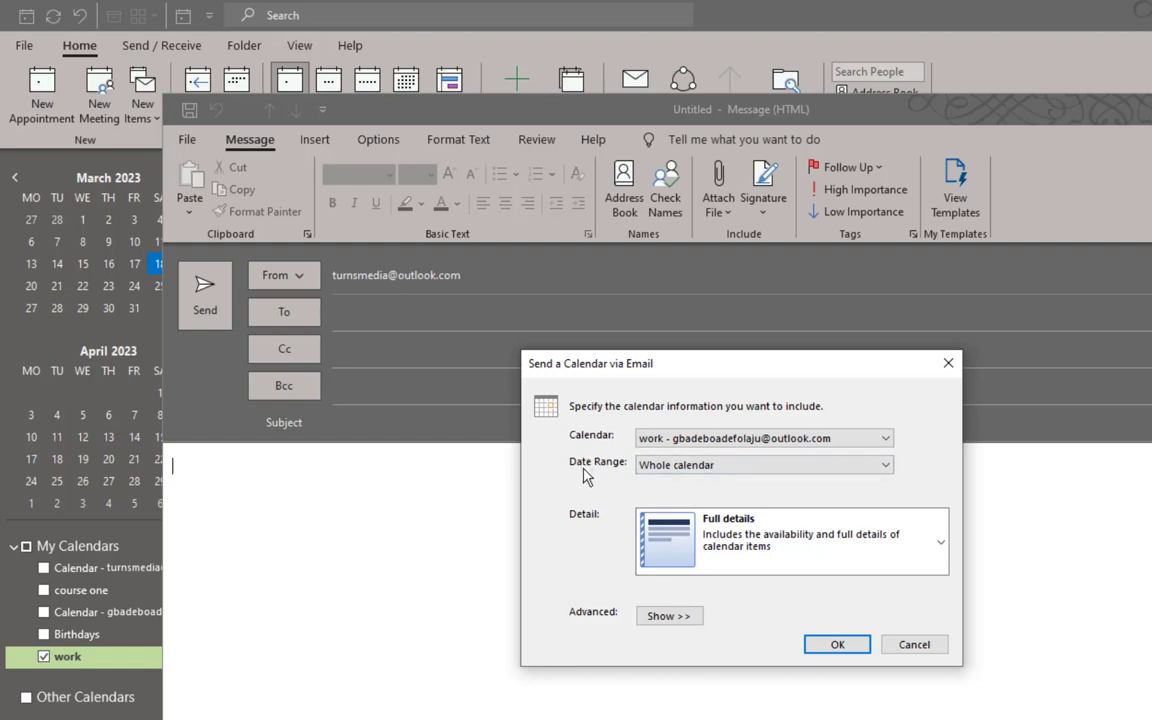
{"action": "left_click", "coordinate": [882, 470]}
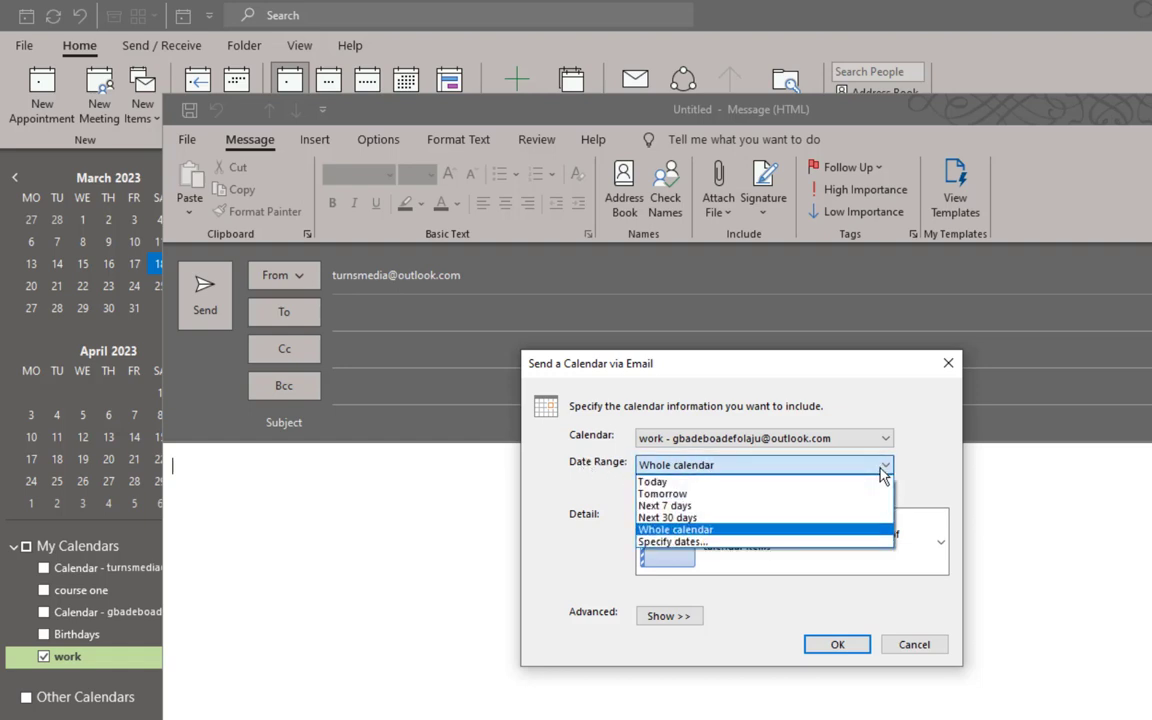
{"action": "left_click", "coordinate": [928, 452]}
{"action": "left_click", "coordinate": [912, 648]}
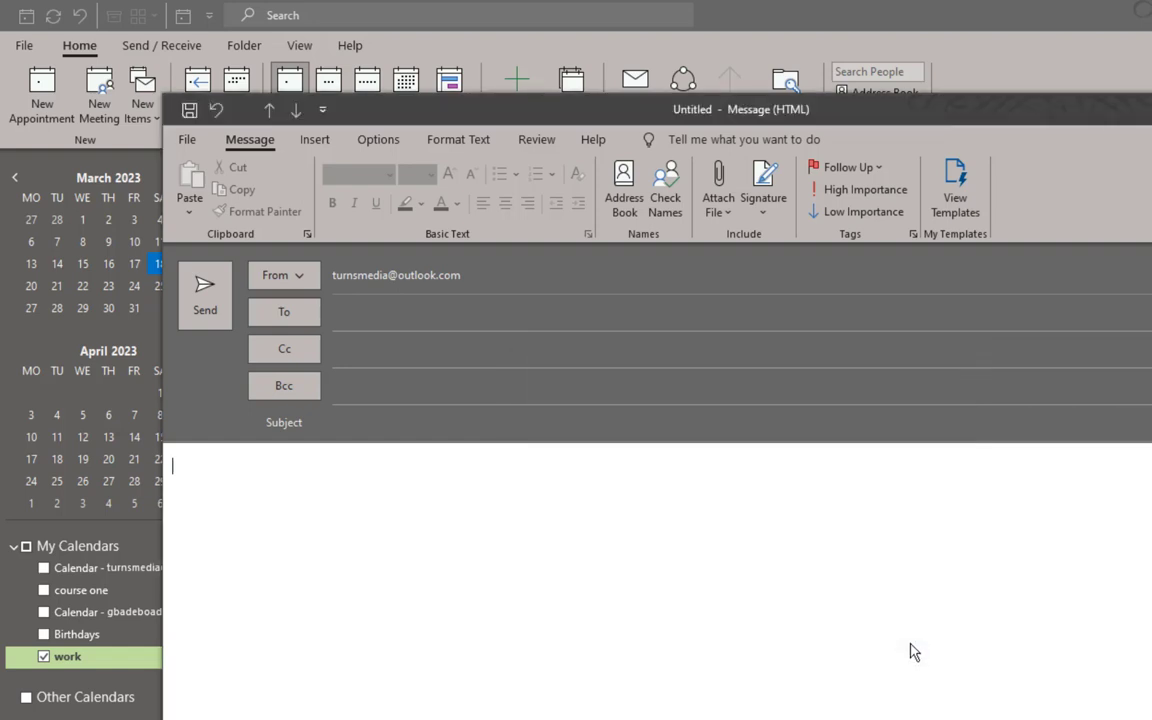
- View the contacts available as recipients of the message, and discard the message without saving it
{"action": "left_click", "coordinate": [286, 313]}
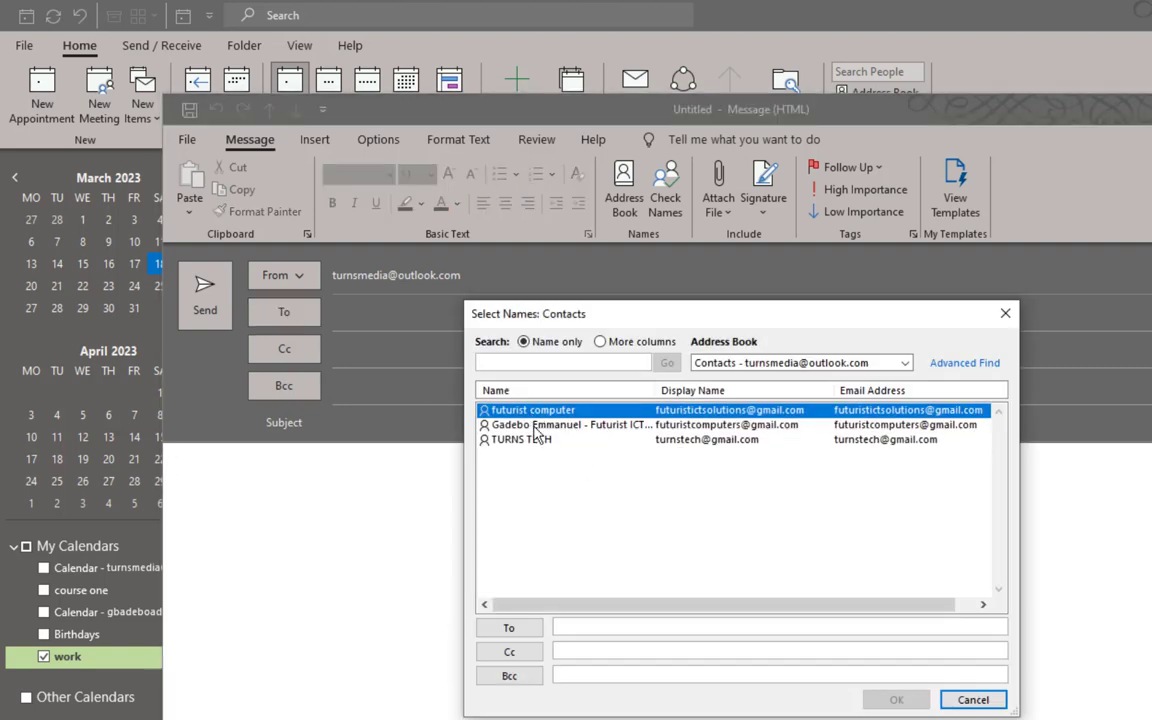
{"action": "left_click", "coordinate": [1005, 316]}
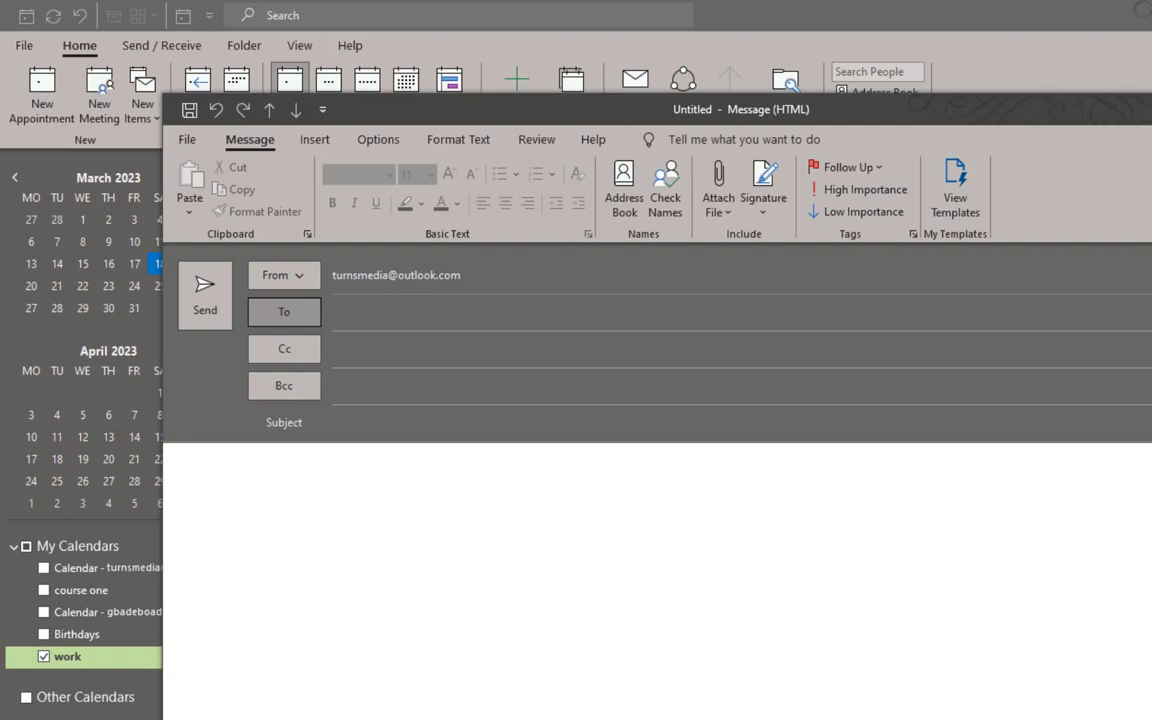
{"action": "key", "text": "Escape"}
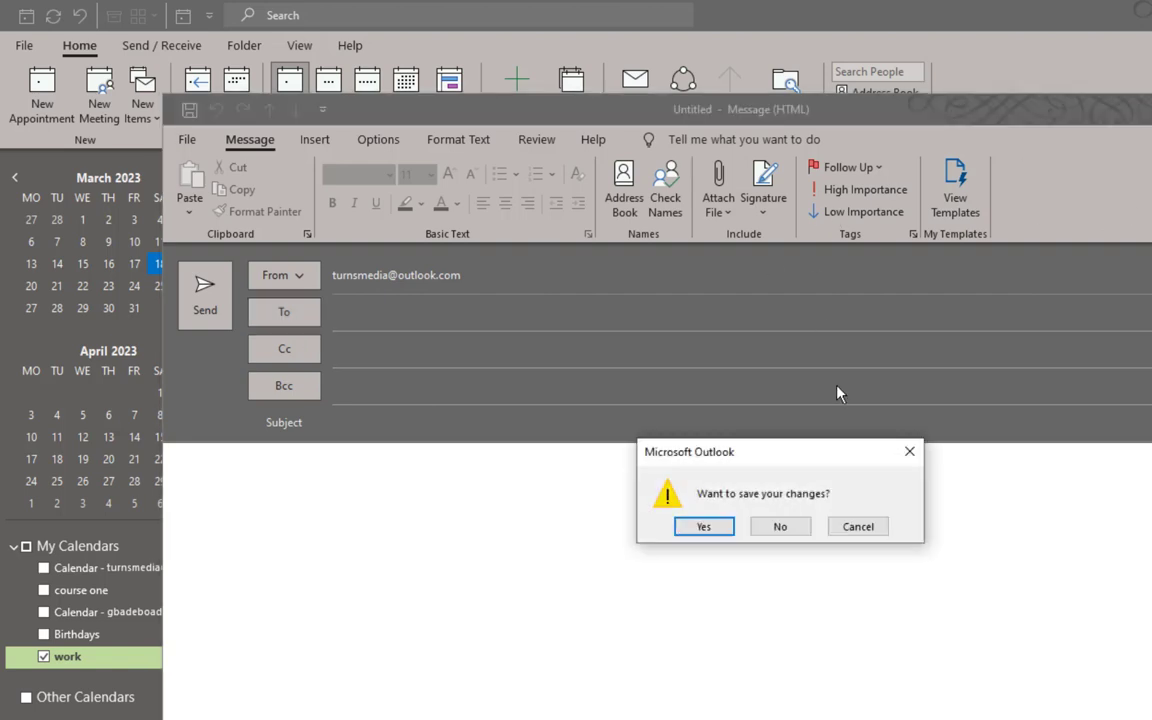
{"action": "left_click", "coordinate": [781, 526]}
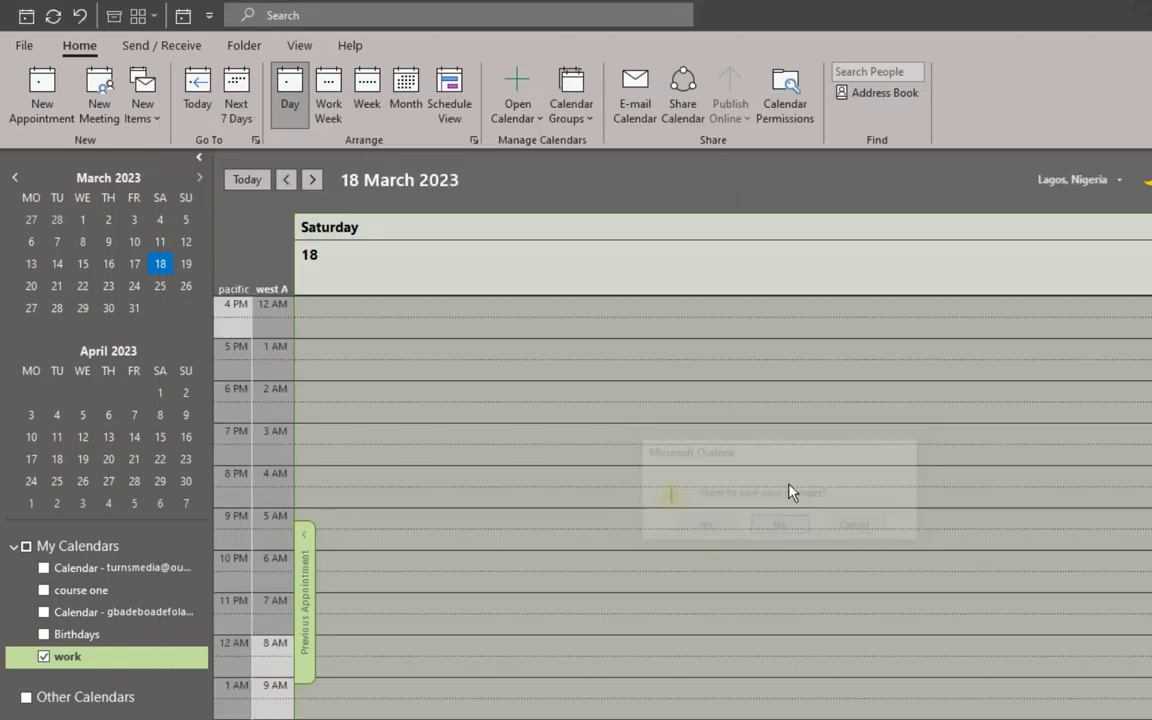
- View a sharing invitation for the work calendar and the other account's contacts as recipients, and close it without sending
{"action": "left_click", "coordinate": [683, 105]}
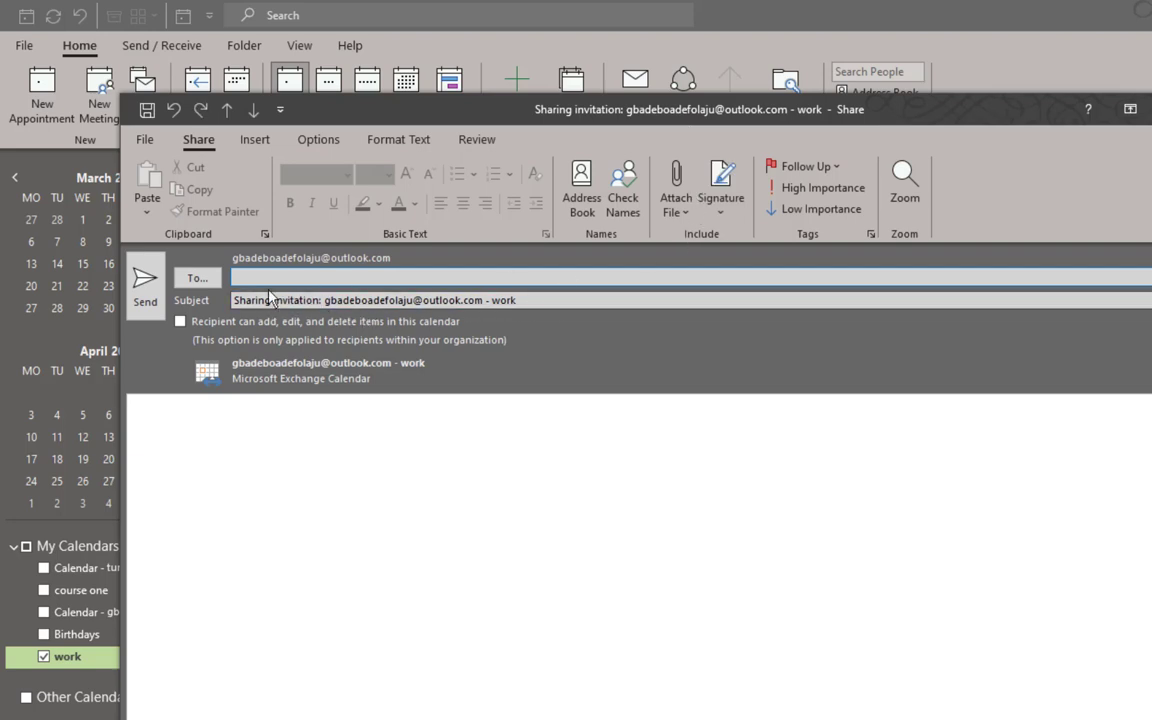
{"action": "left_click", "coordinate": [197, 278]}
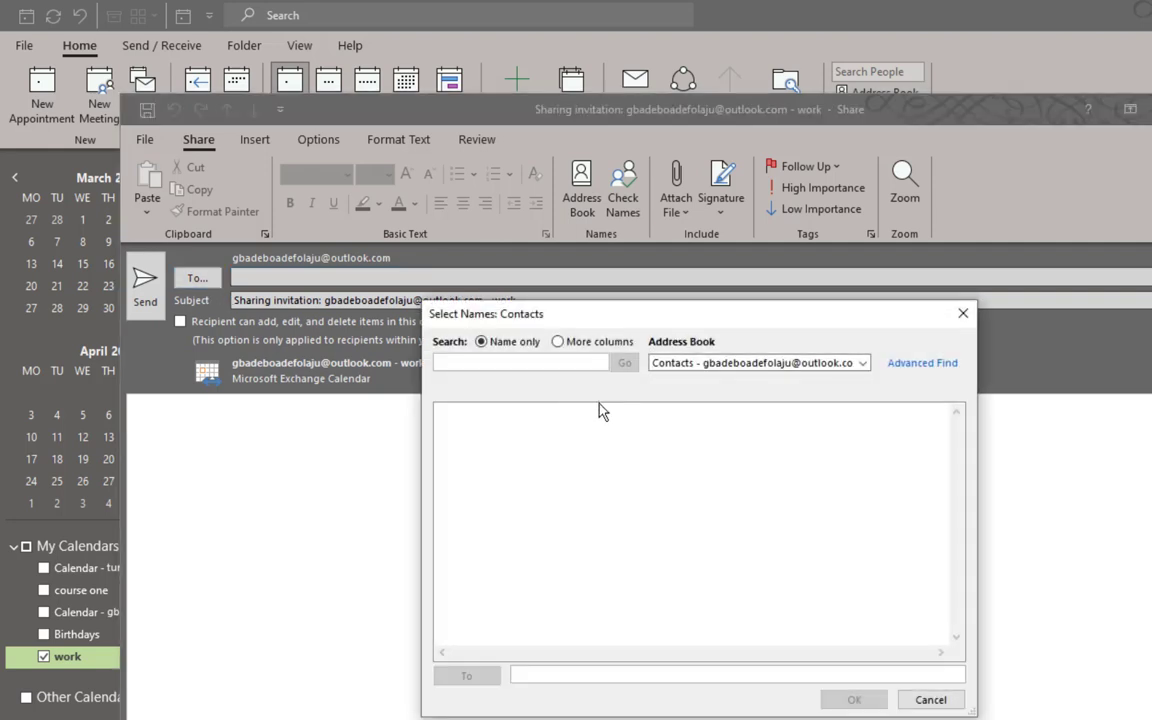
{"action": "left_click", "coordinate": [862, 364]}
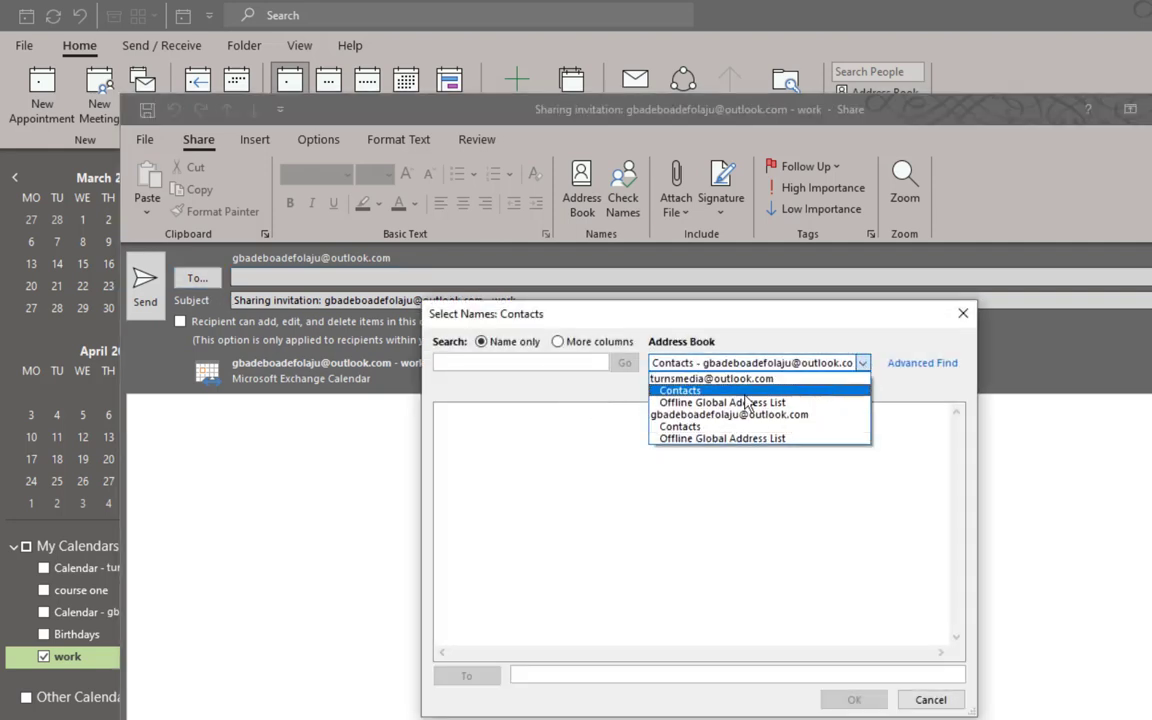
{"action": "left_click", "coordinate": [668, 396]}
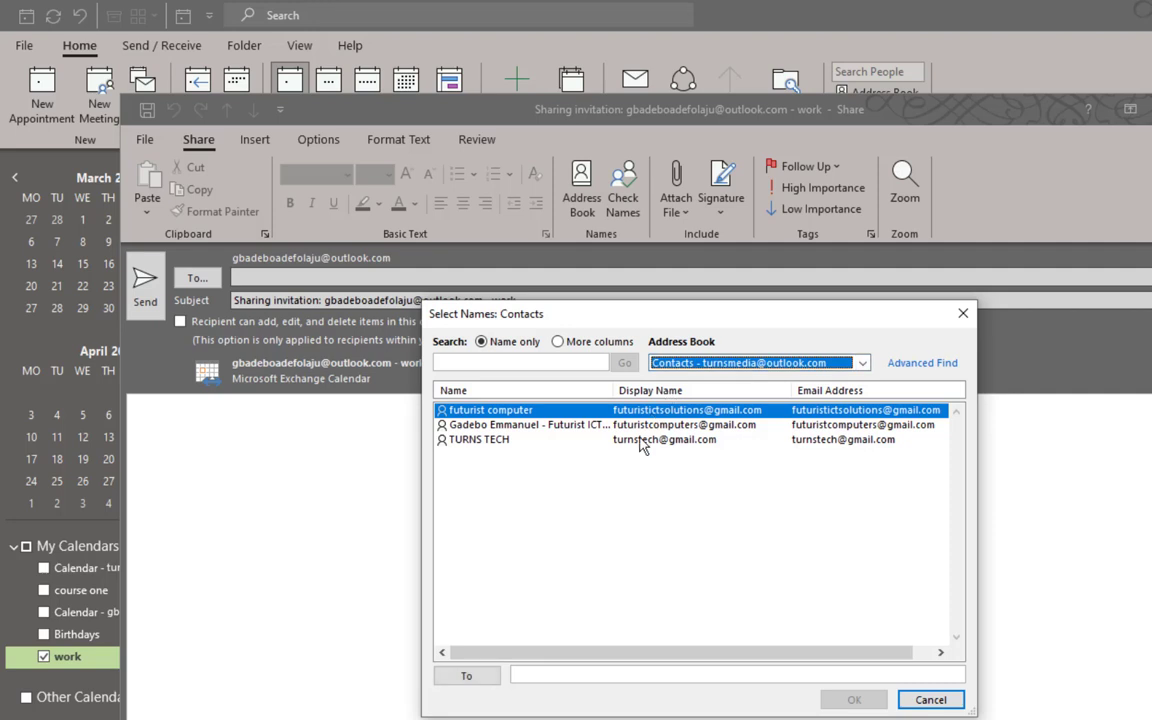
{"action": "left_click", "coordinate": [960, 316]}
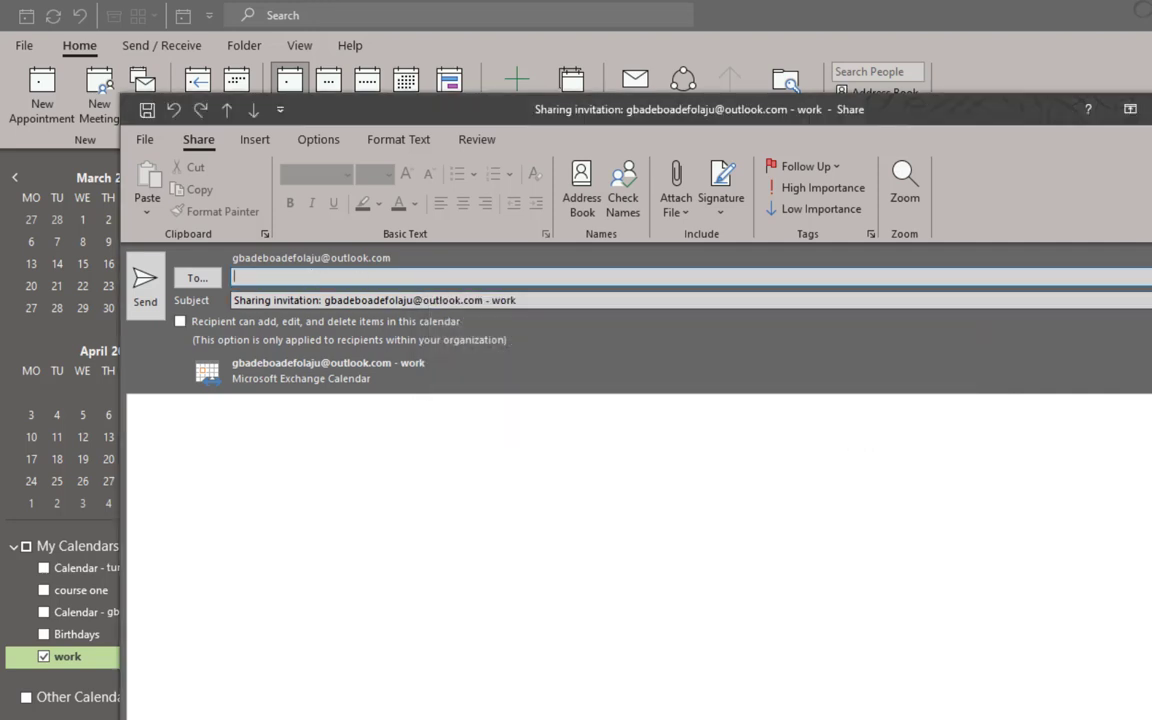
{"action": "key", "text": "alt+F4"}
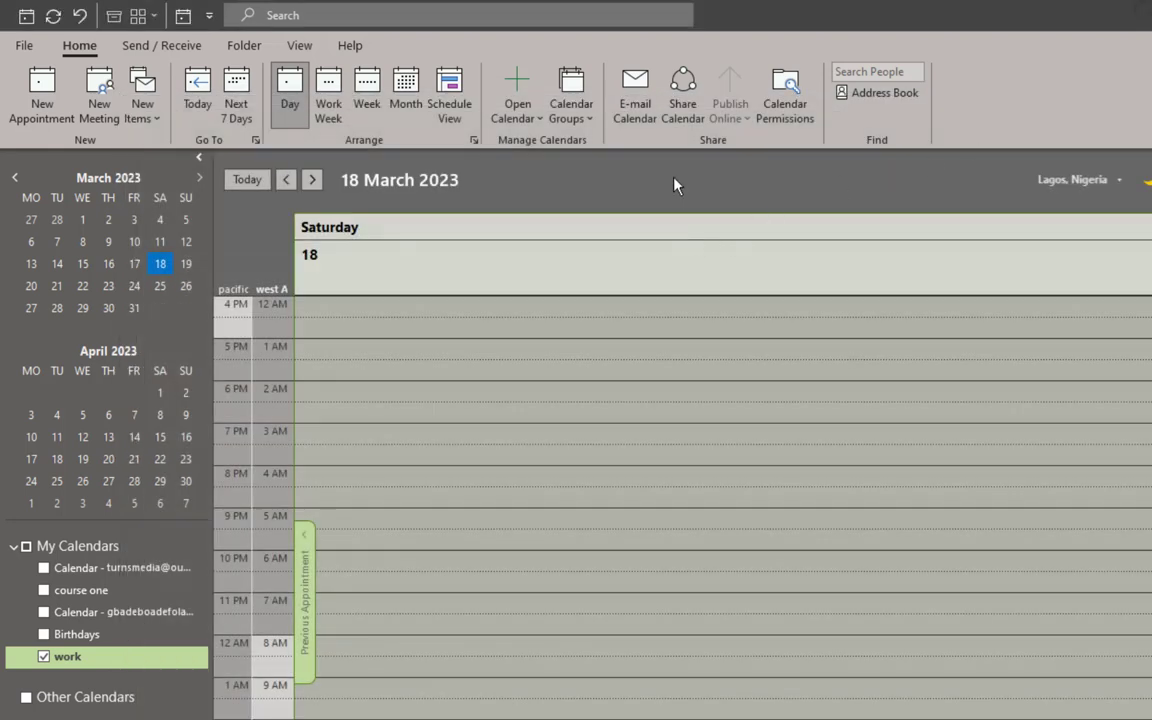
- Examine the permission settings of the work calendar and close them without making changes
{"action": "left_click", "coordinate": [797, 103]}
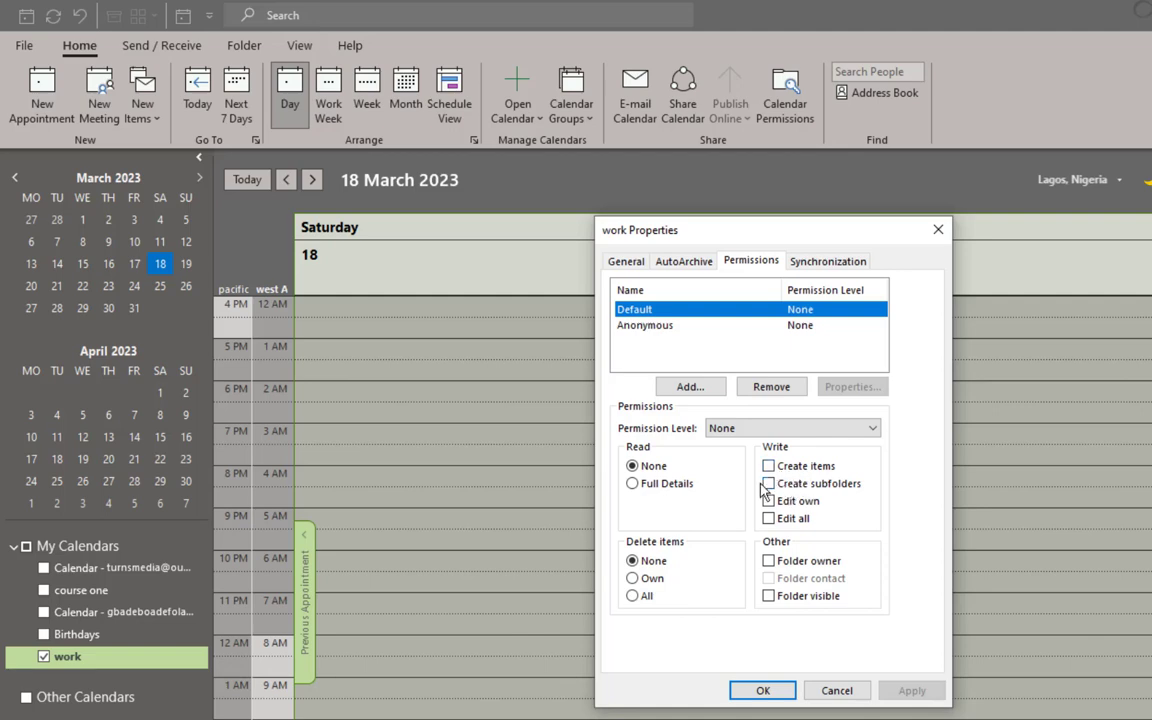
{"action": "left_click", "coordinate": [836, 690]}
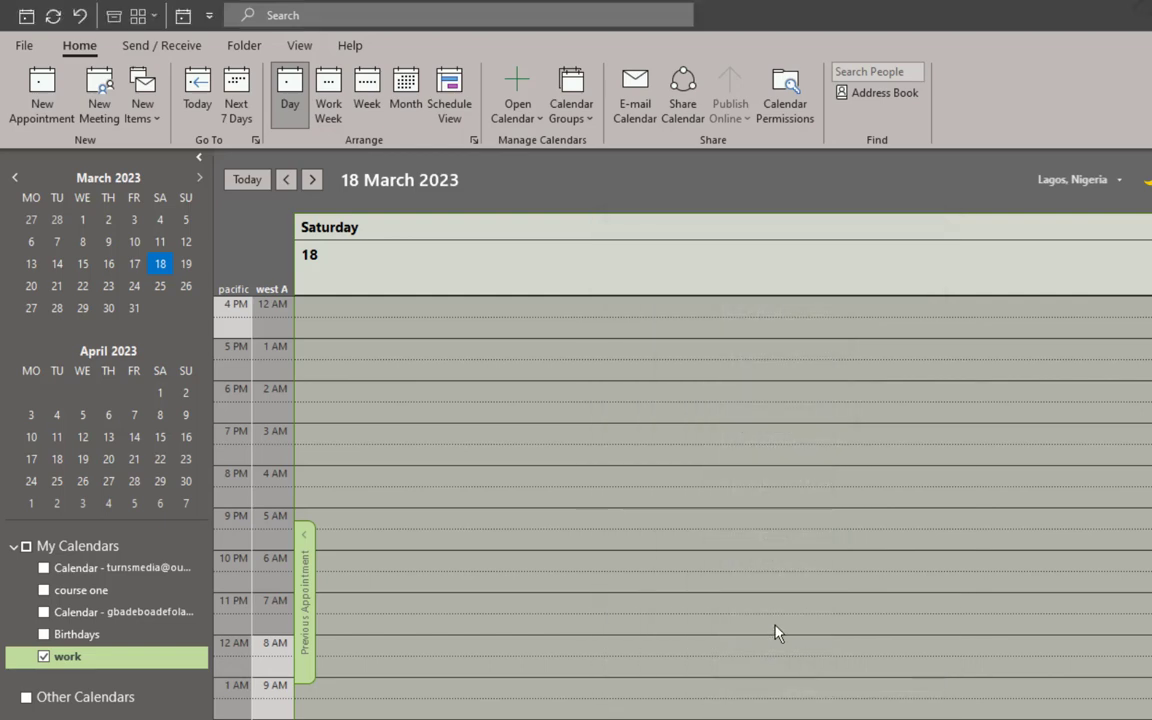